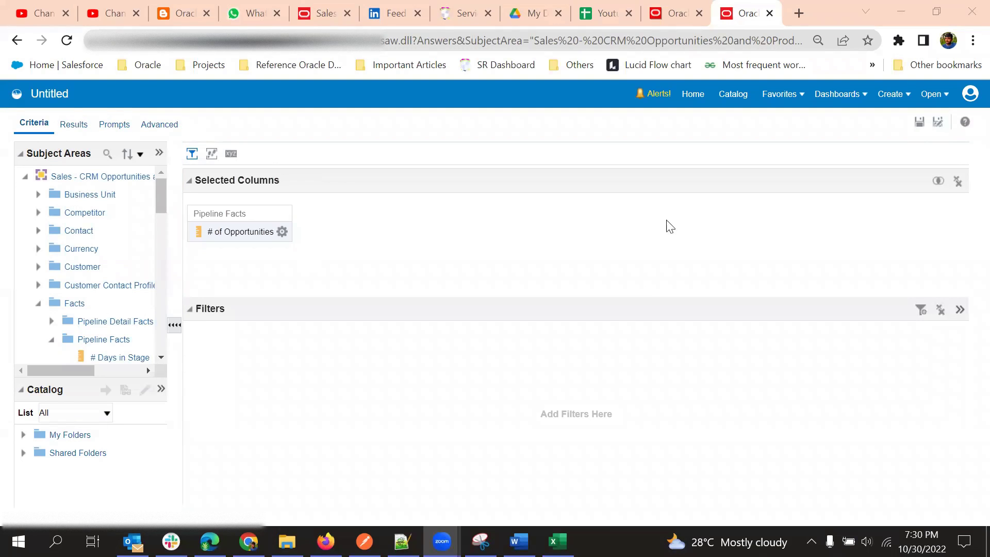
Step: Show the analysis results and remove the default performance tile from the compound layout
click(64, 375)
mouse_move(64, 374)
mouse_down()
mouse_move(83, 366)
mouse_move(65, 370)
mouse_up()
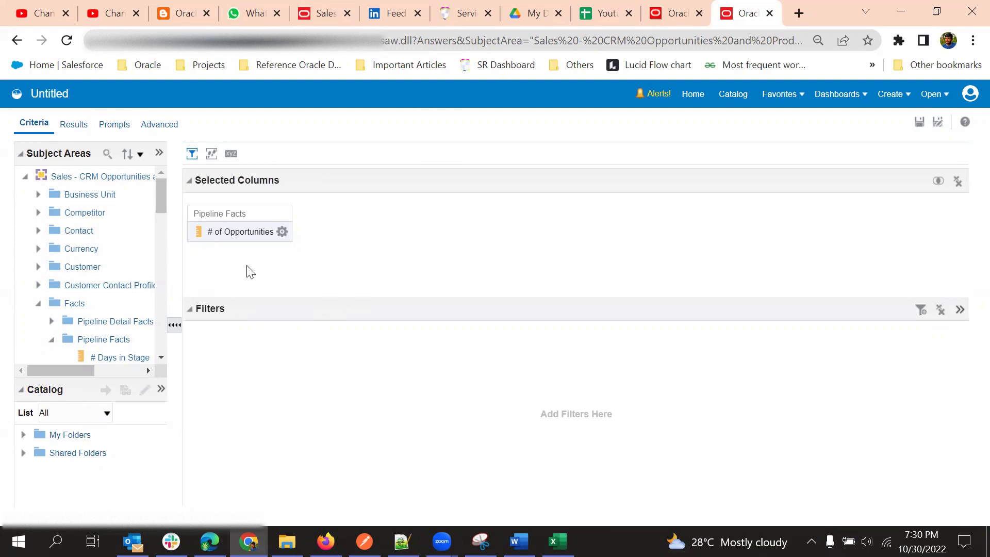
scroll(106, 330, down, 3)
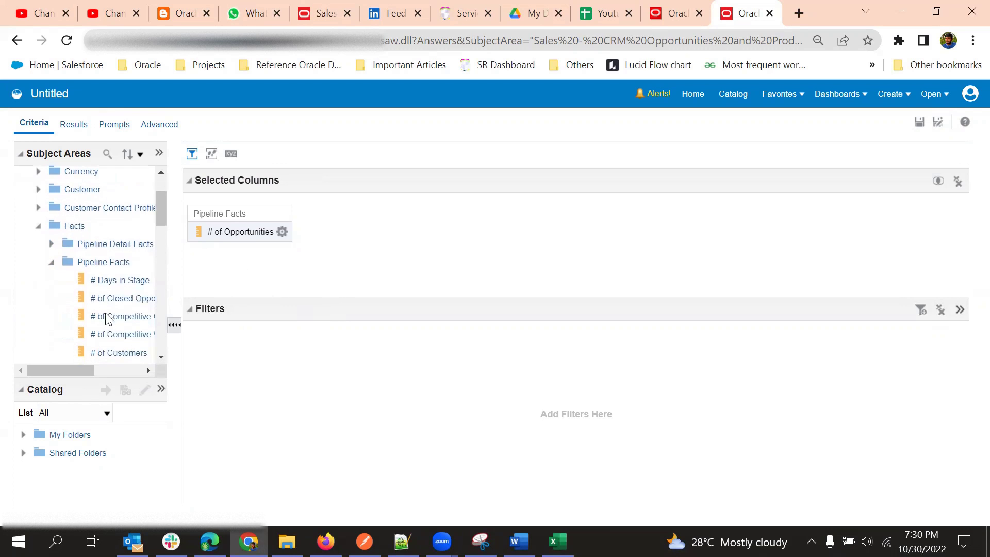
scroll(106, 318, down, 3)
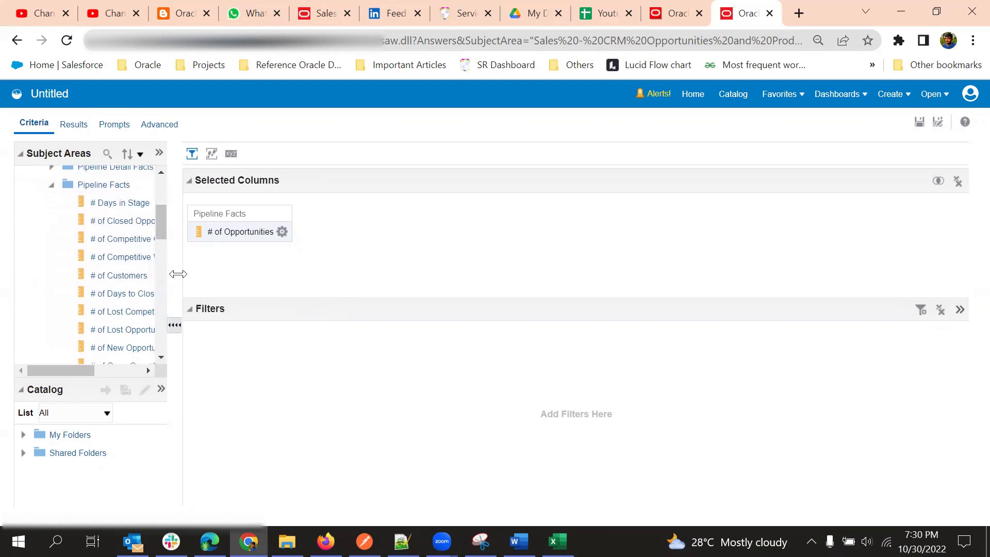
click(68, 125)
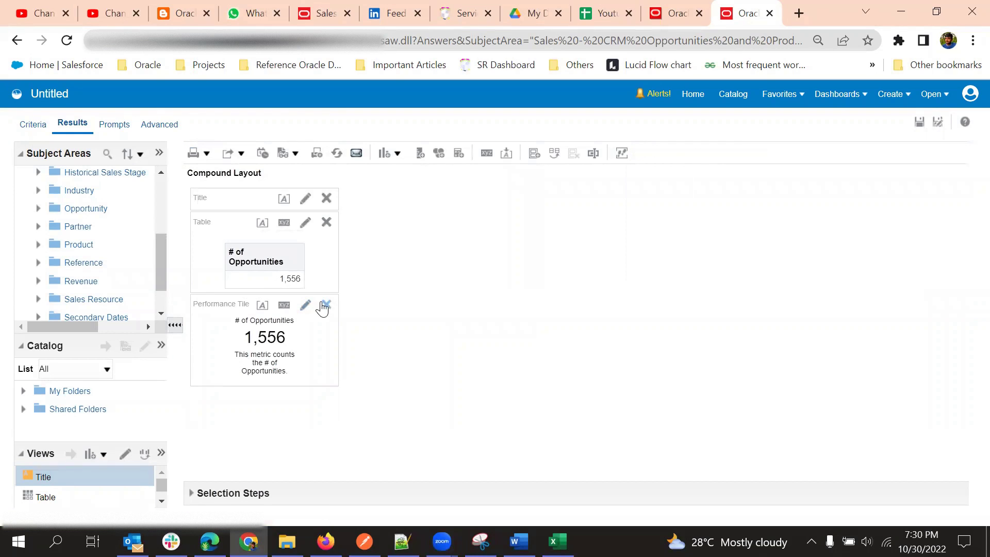
click(325, 305)
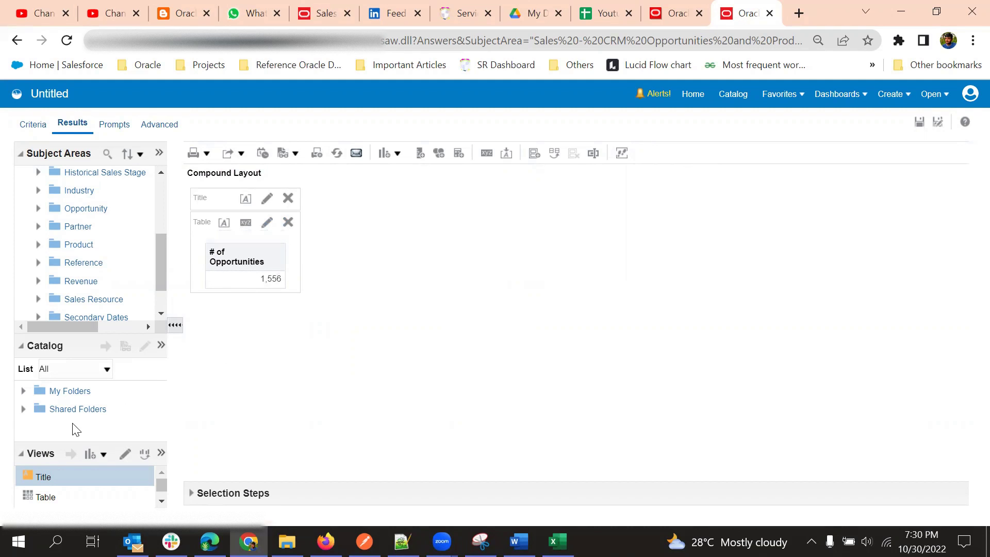
Step: Create a new Performance Tile view with # of Opportunities as its measure
click(103, 454)
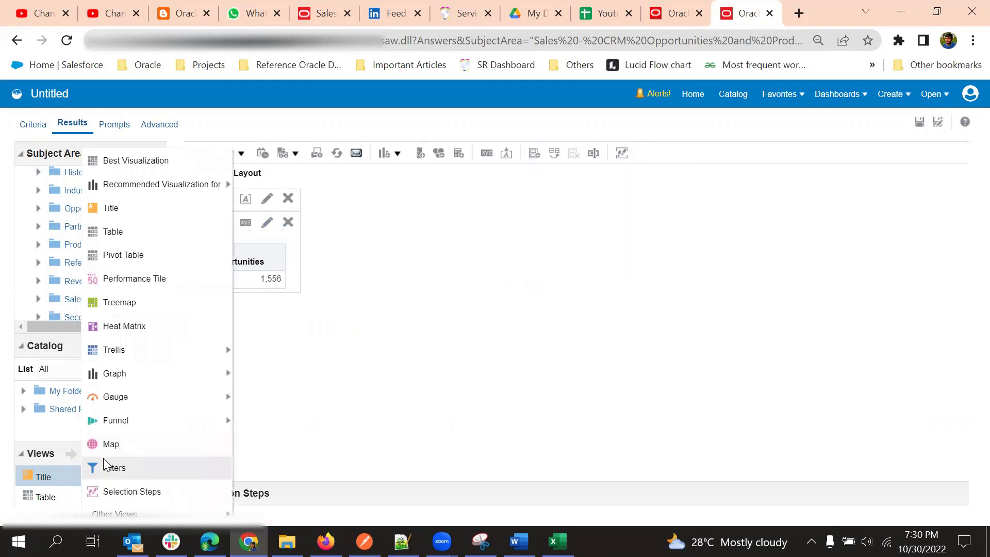
click(128, 280)
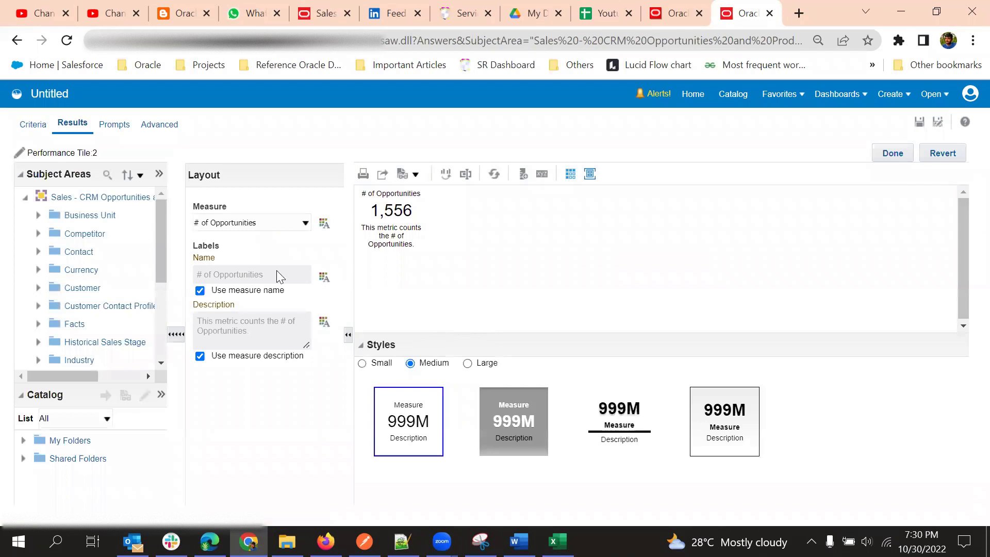
click(242, 223)
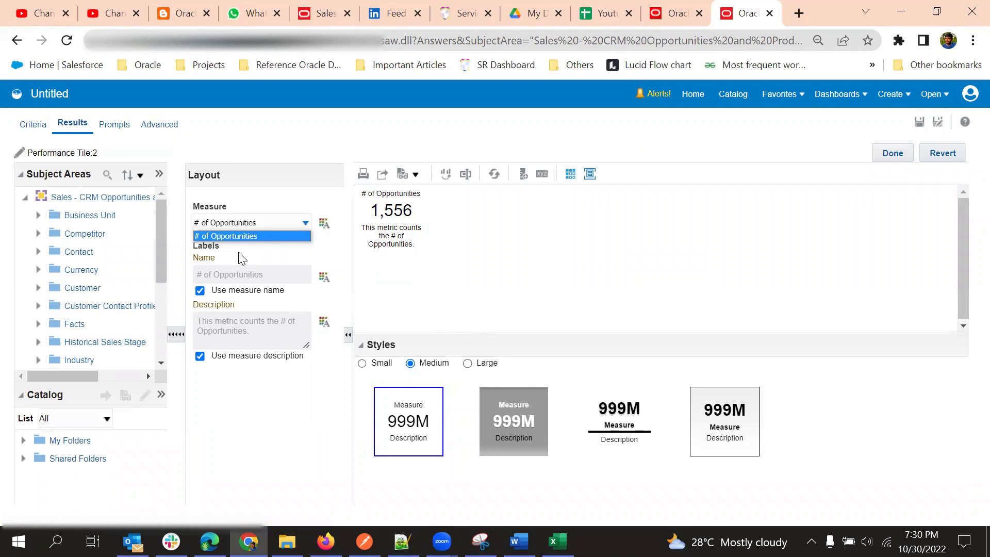
click(245, 220)
click(249, 223)
click(248, 224)
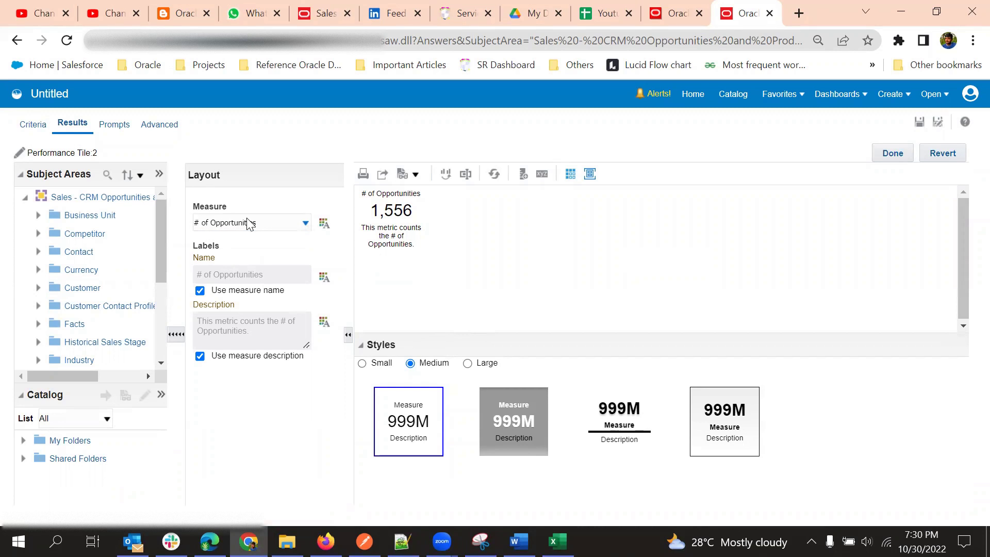
click(249, 224)
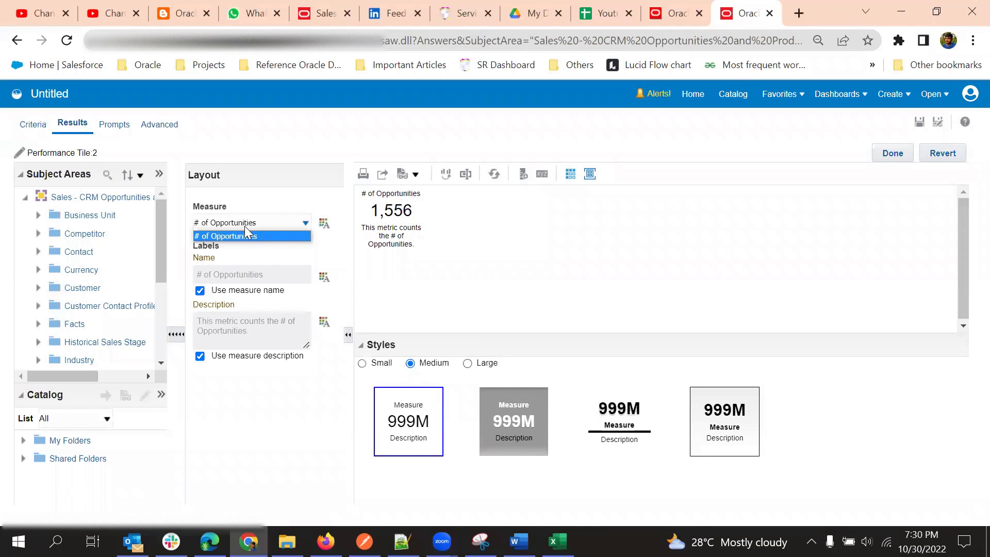
click(247, 235)
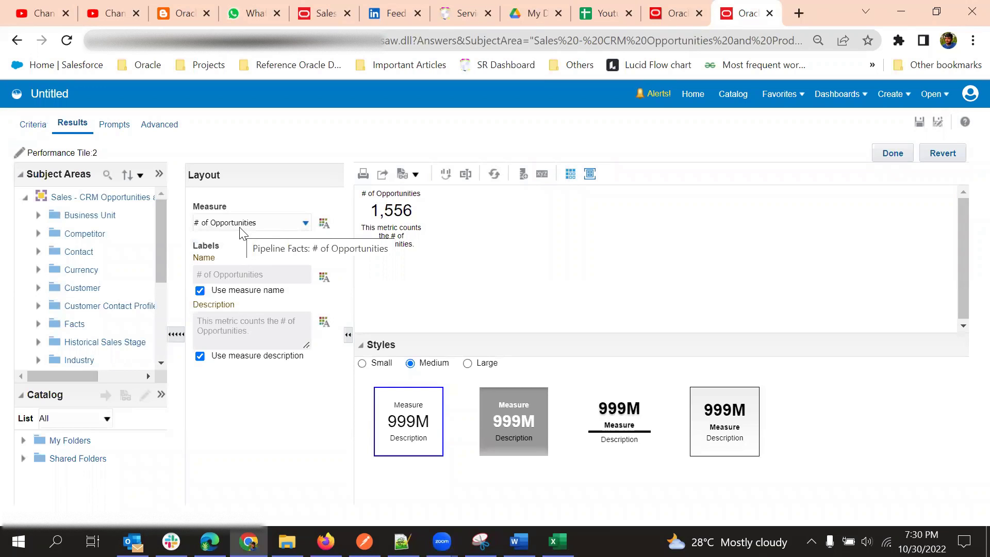
Step: Examine the available measures and the font format options for the tile's name label
click(245, 221)
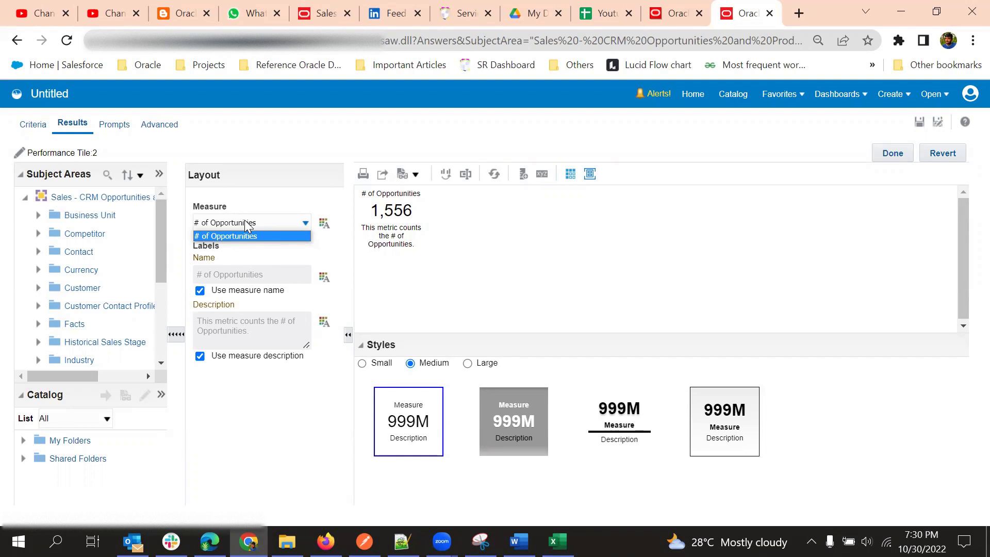
click(245, 220)
click(247, 226)
click(250, 256)
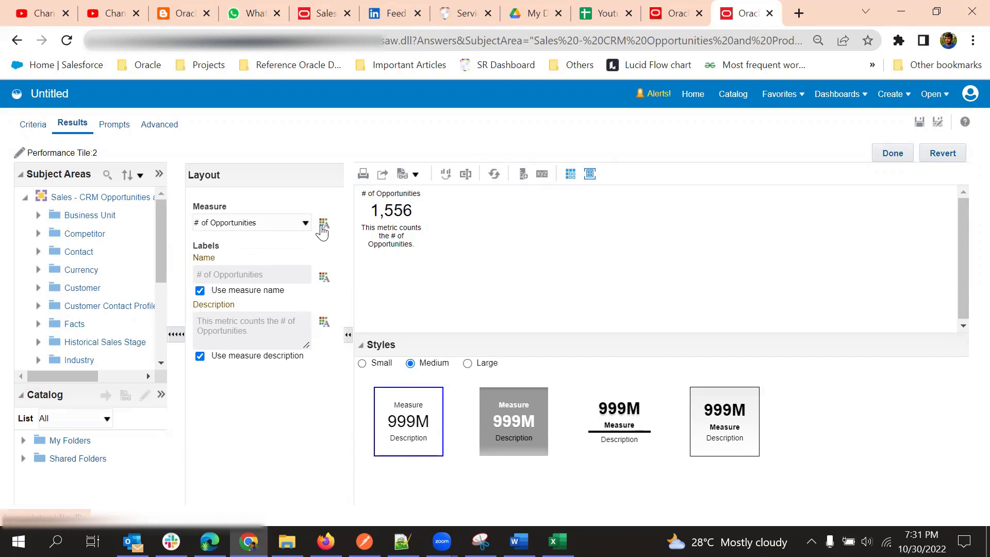
click(324, 278)
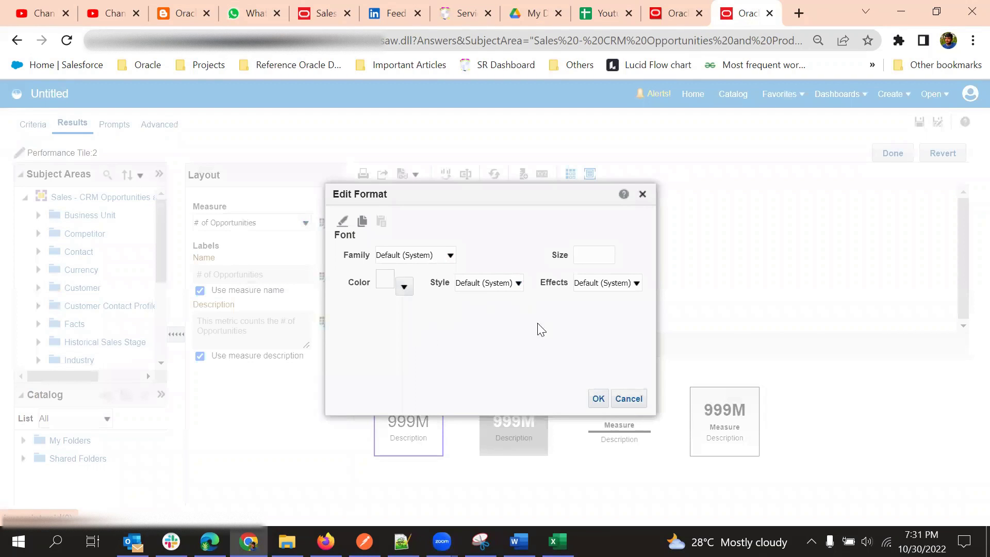
click(628, 399)
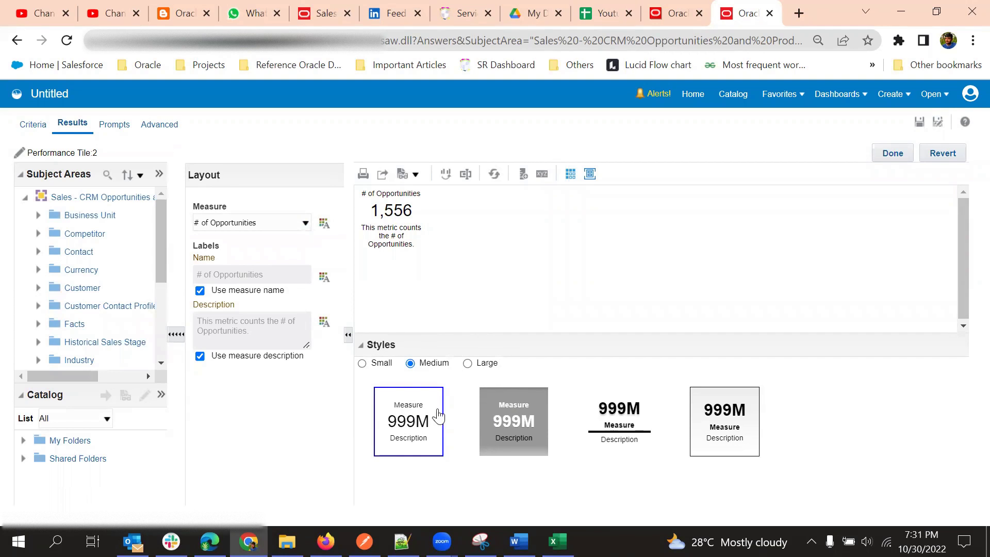
Step: Set the tile to Large with the borderless style that has a black line under the measure name, and finish editing
click(363, 364)
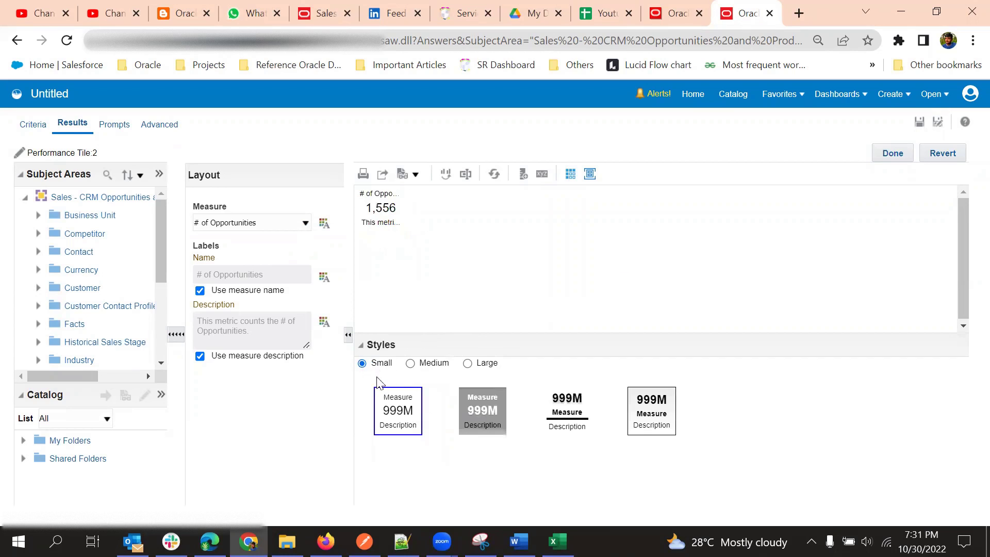
click(467, 364)
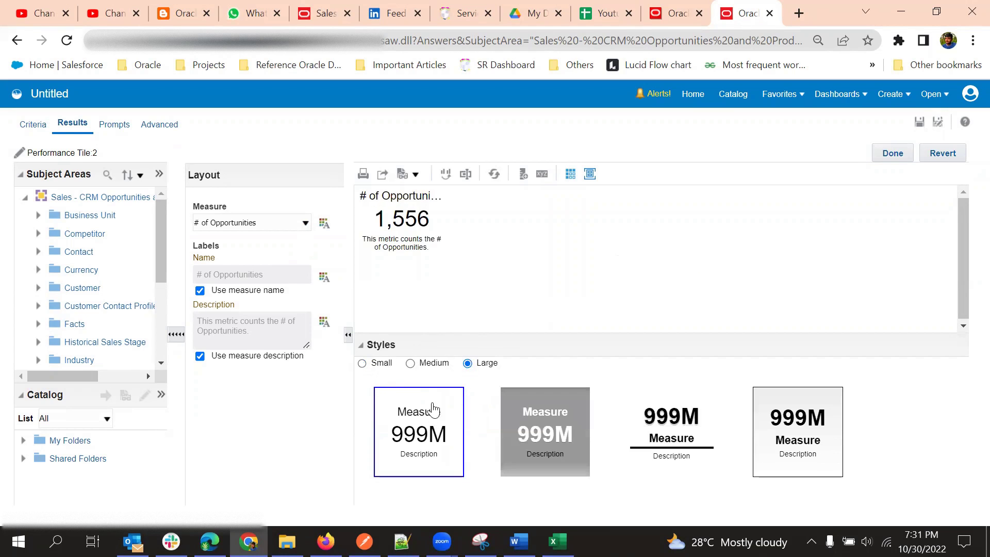
click(556, 431)
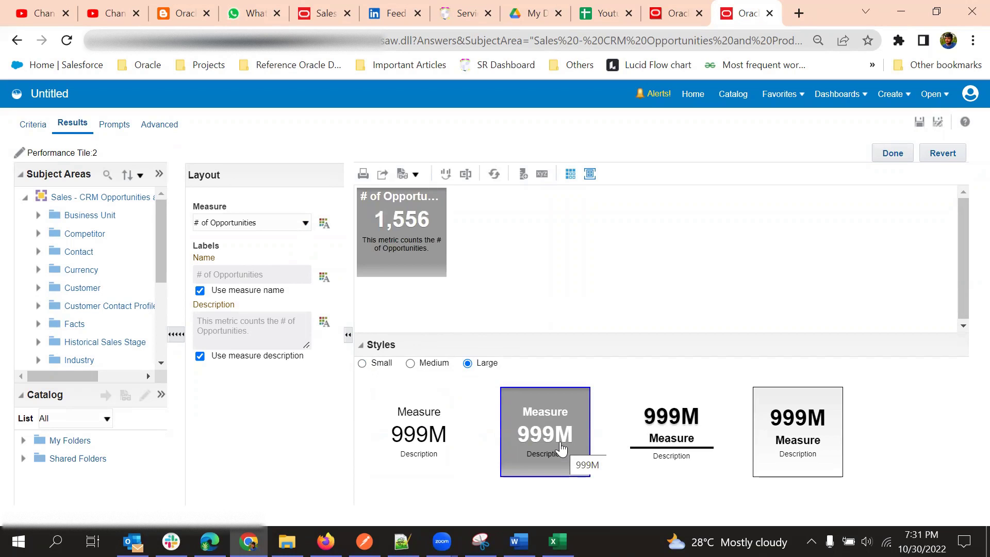
click(682, 448)
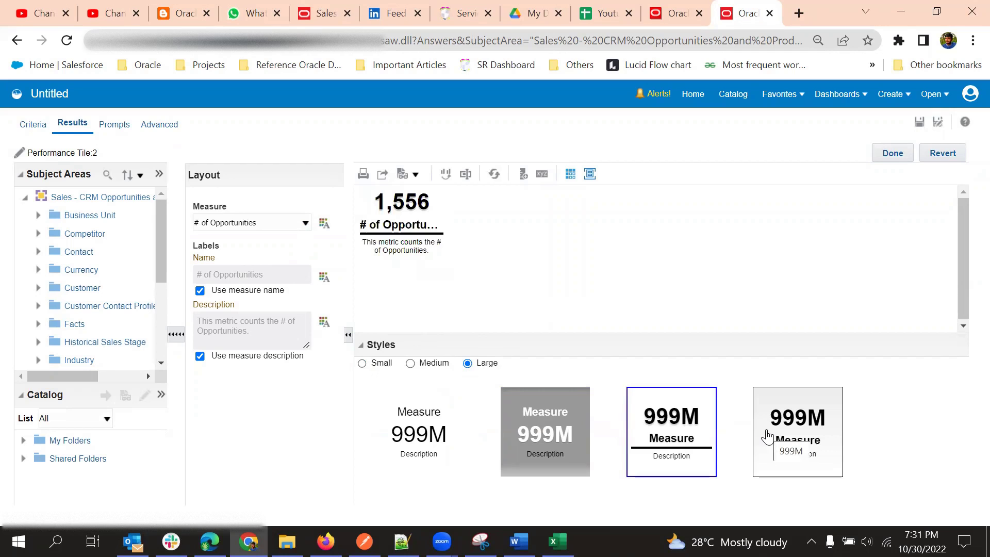
click(768, 436)
click(695, 440)
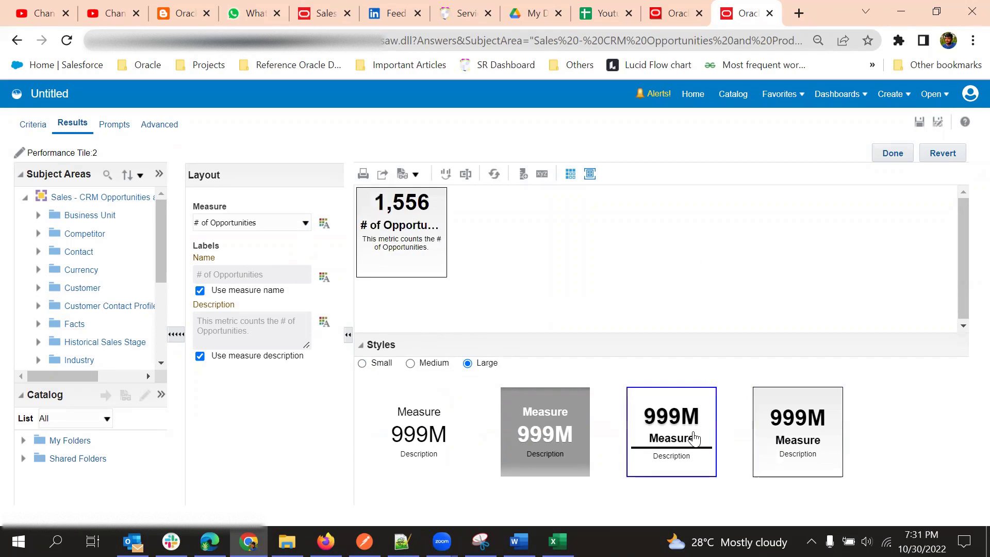
click(800, 442)
click(551, 441)
click(652, 434)
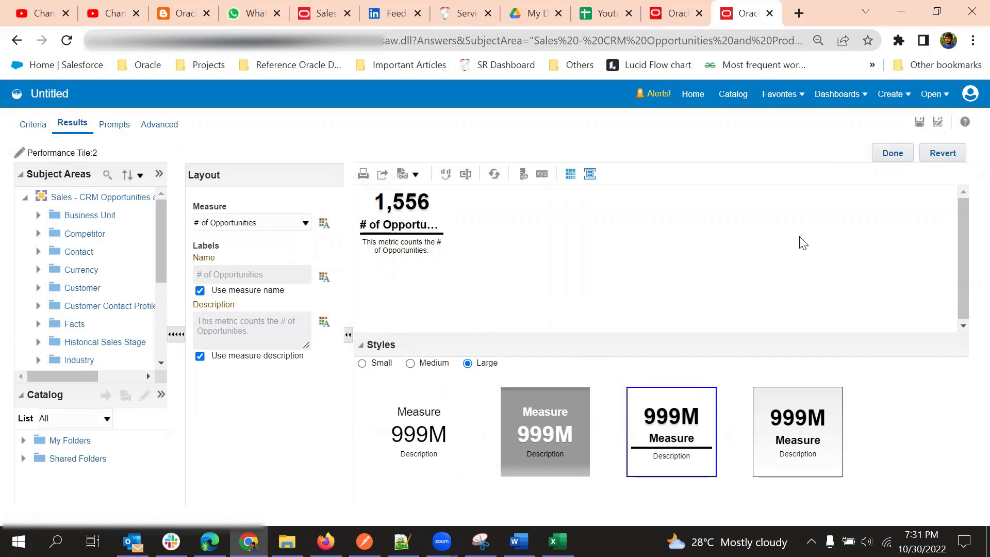
click(891, 156)
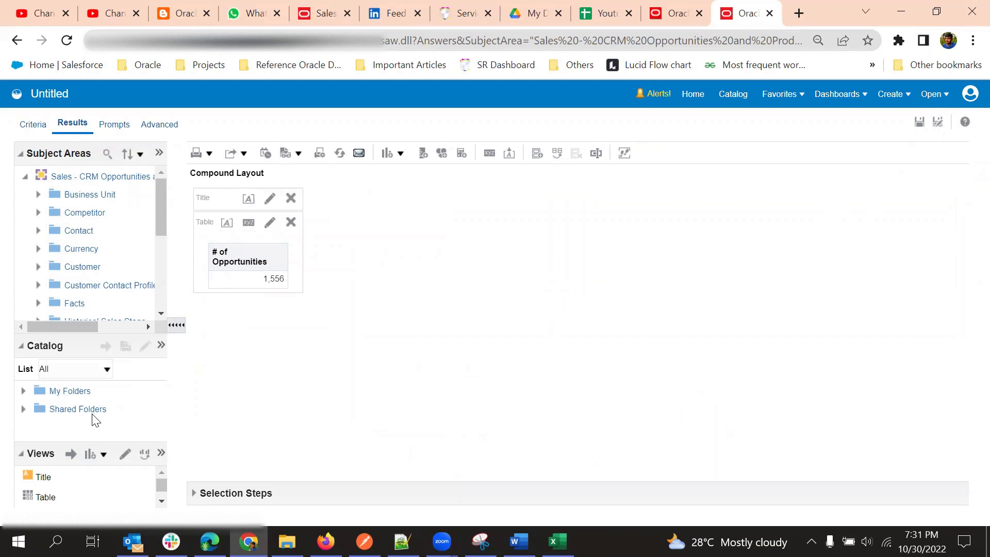
Step: Place Performance Tile:2 in the compound layout below the table, and remove the table view
drag(75, 498, 268, 299)
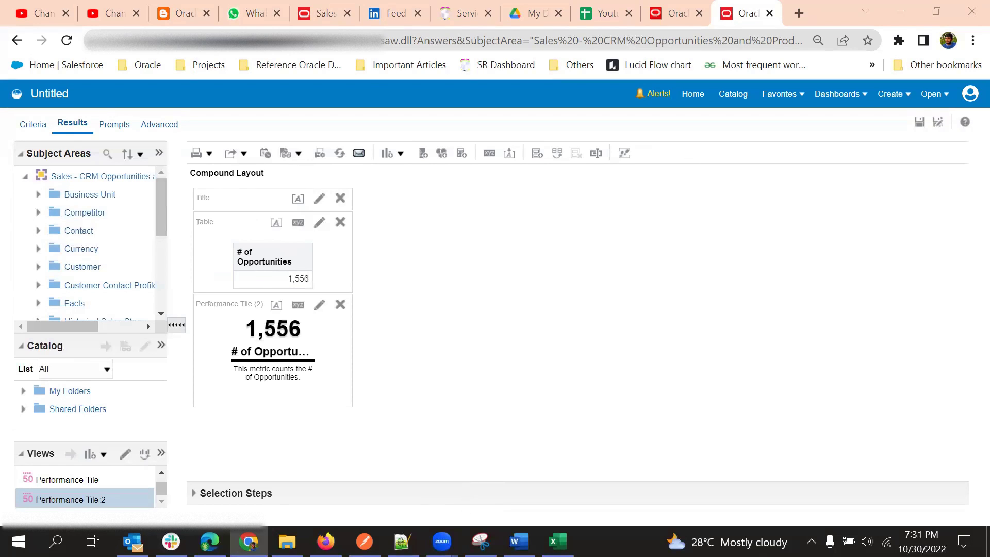
click(547, 309)
click(340, 222)
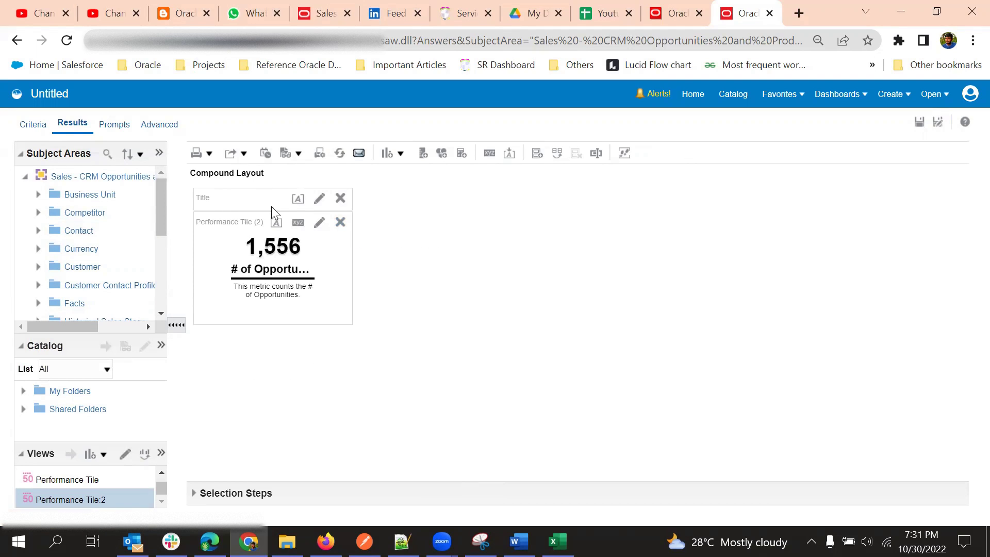
Step: Review the title view's settings without changing them
click(321, 200)
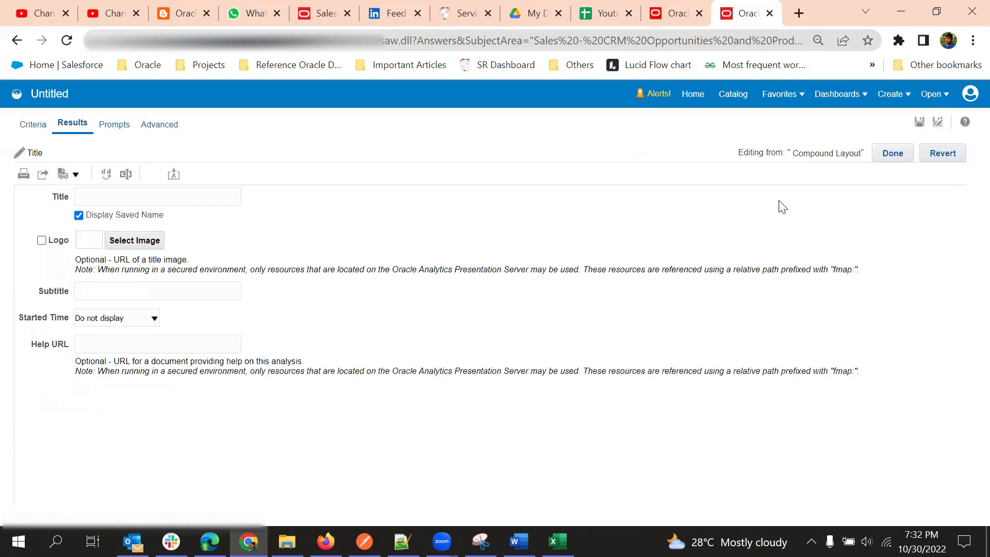
click(891, 154)
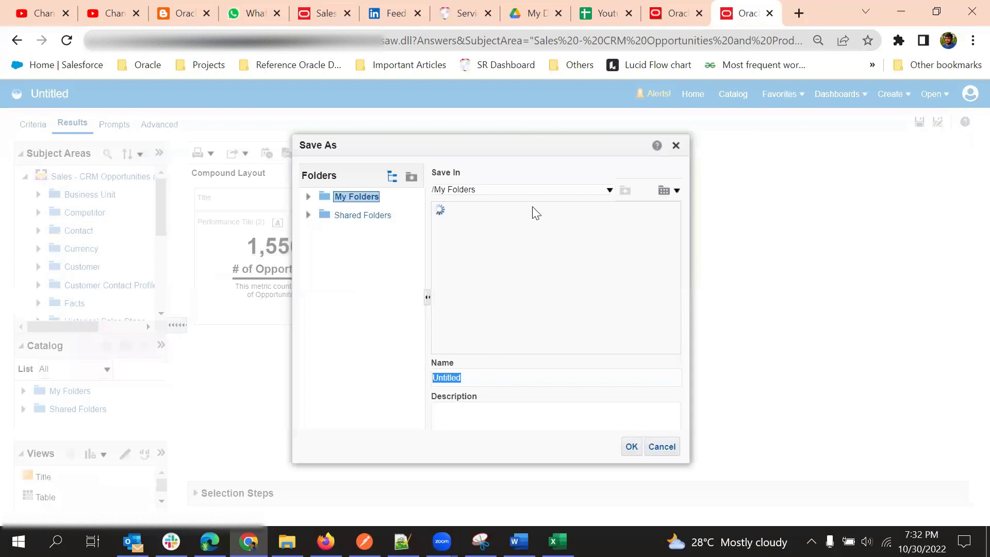
Step: Save the analysis as "01 - Opty Count Tile" in /Shared Folders/Custom/CX
click(361, 217)
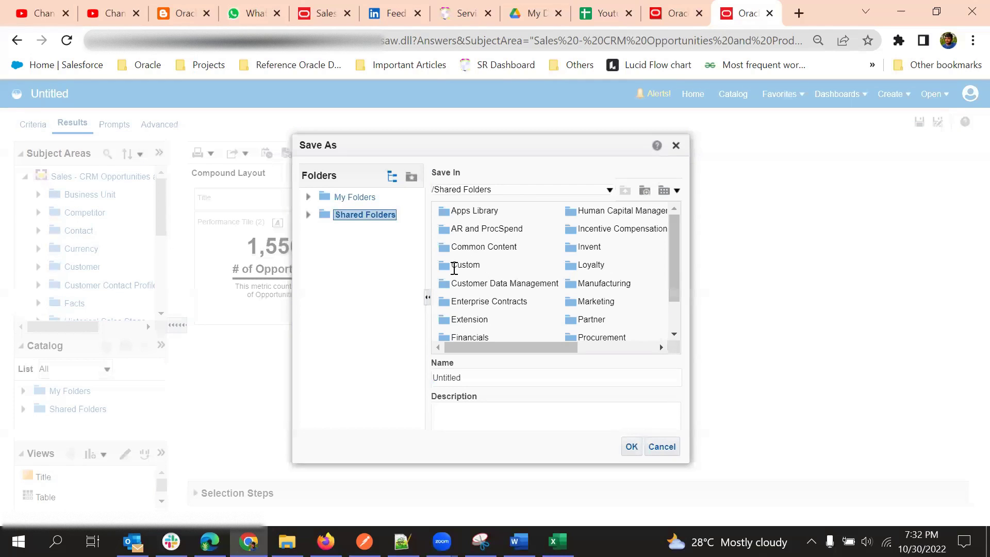
double_click(454, 265)
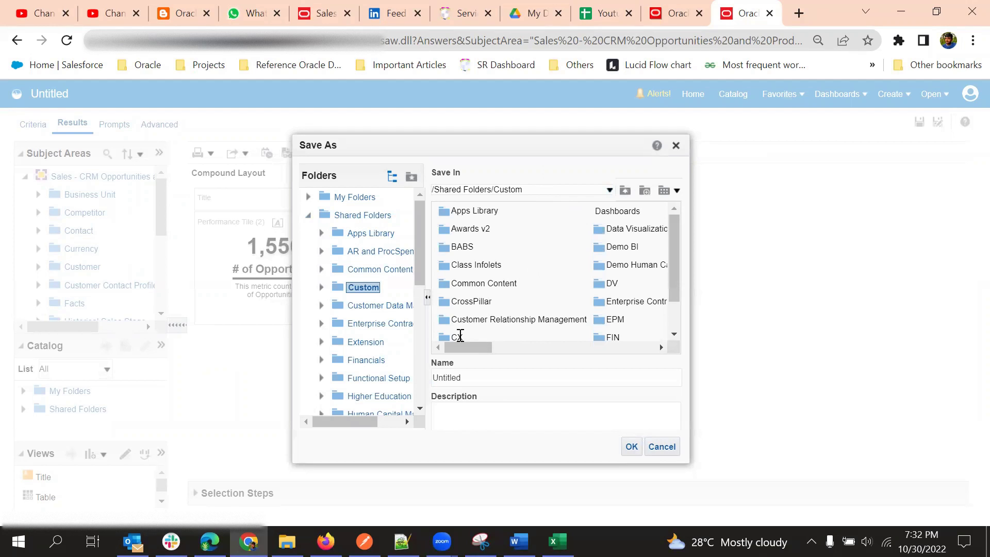
double_click(459, 337)
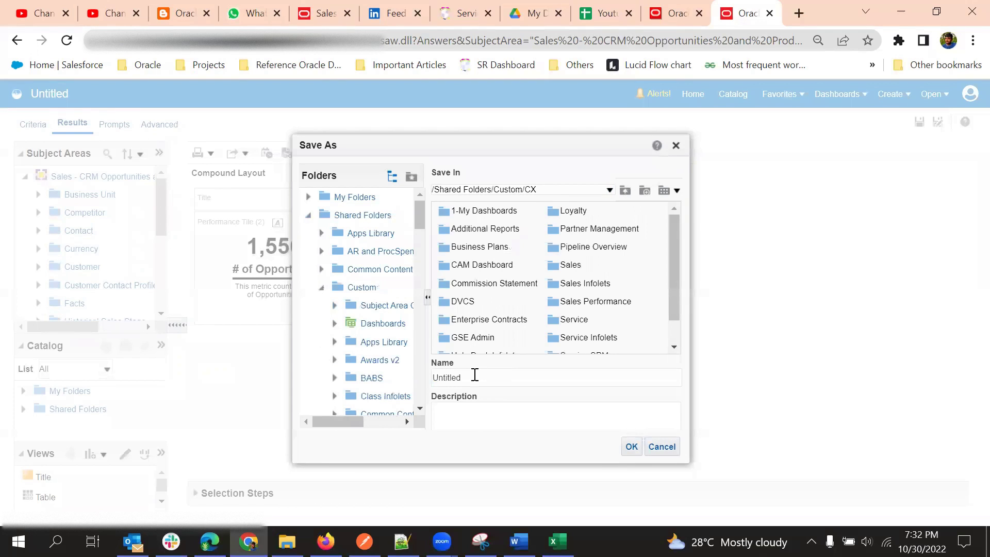
double_click(468, 376)
key(BackSpace)
click(631, 446)
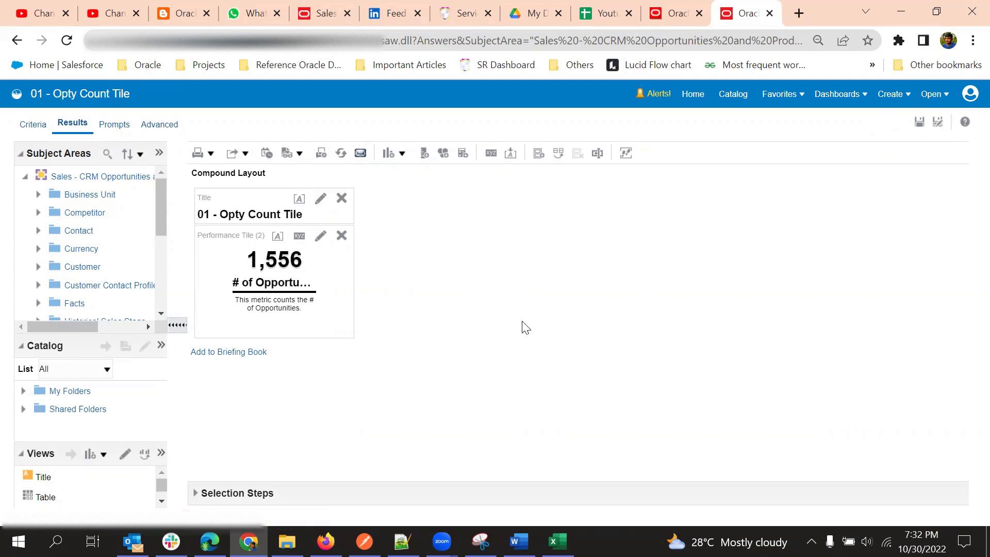
Step: Return to the sandbox home page in the other browser tab and leave Page Composer
click(687, 3)
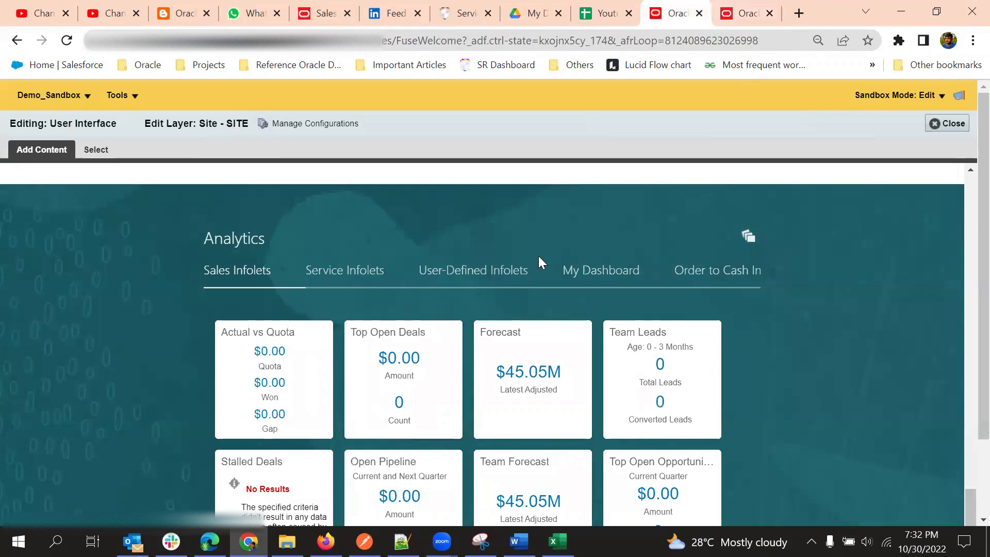
scroll(629, 216, up, 1)
scroll(629, 217, up, 10)
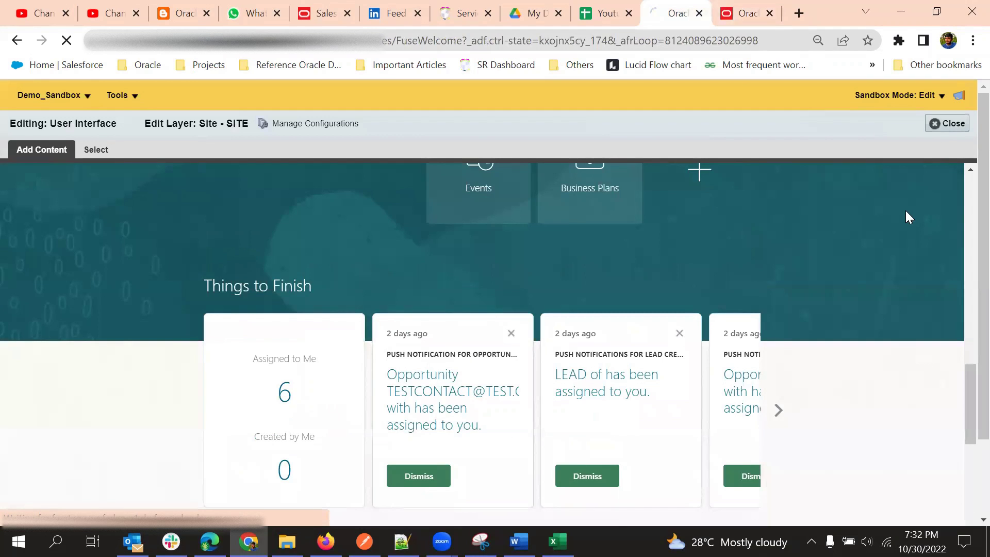
scroll(142, 368, up, 6)
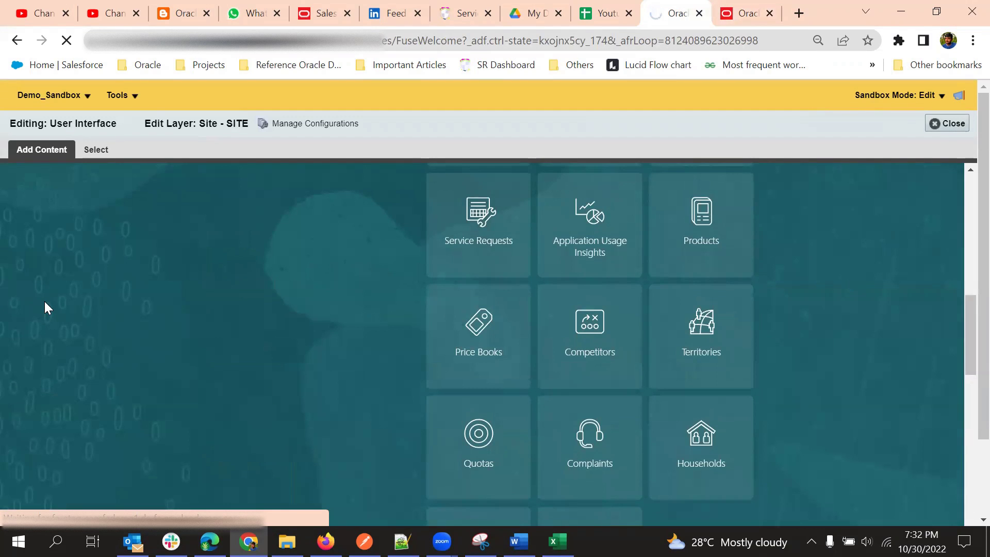
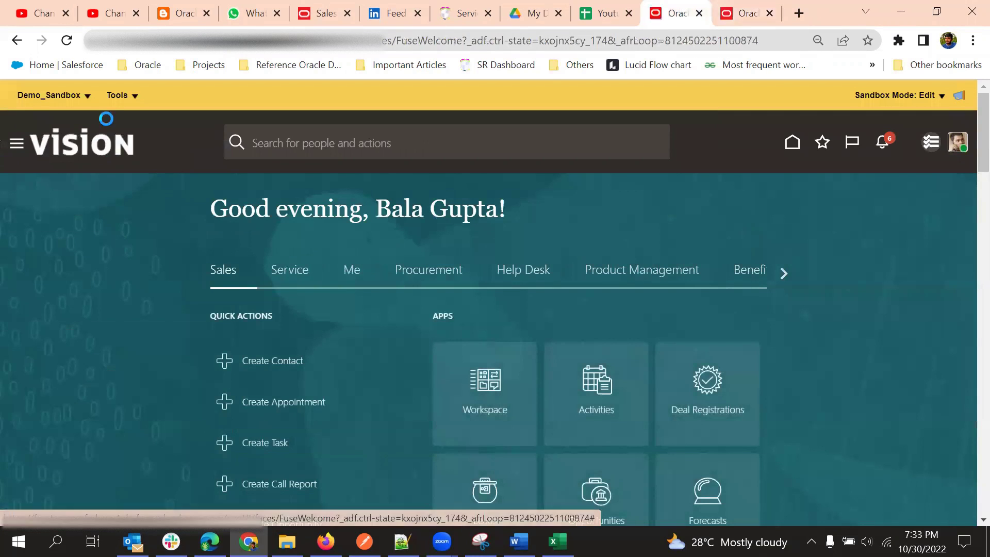
Step: Examine the Sales Infolets in the home page's Analytics section
click(121, 95)
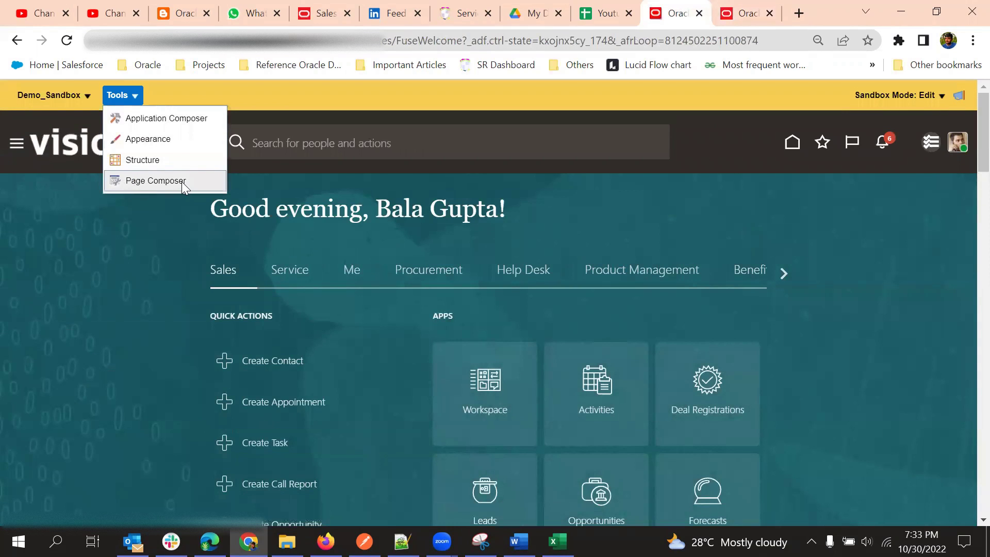
click(152, 182)
scroll(196, 272, down, 4)
scroll(196, 273, down, 20)
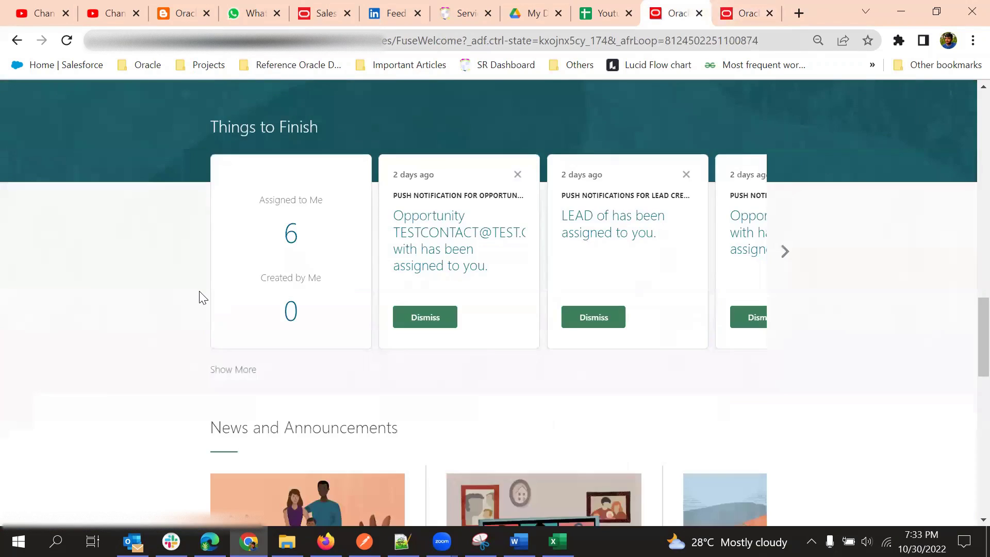
double_click(232, 314)
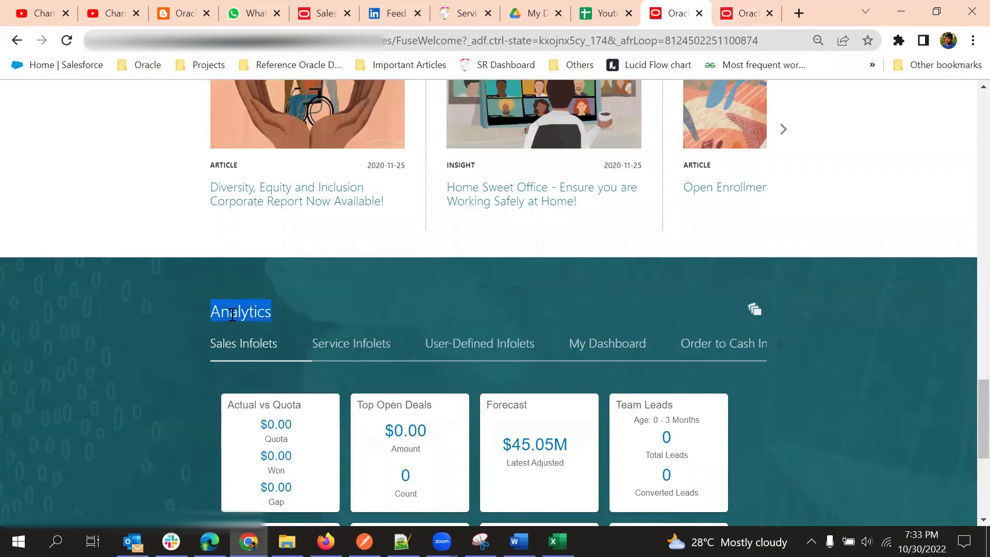
click(315, 321)
scroll(371, 279, down, 4)
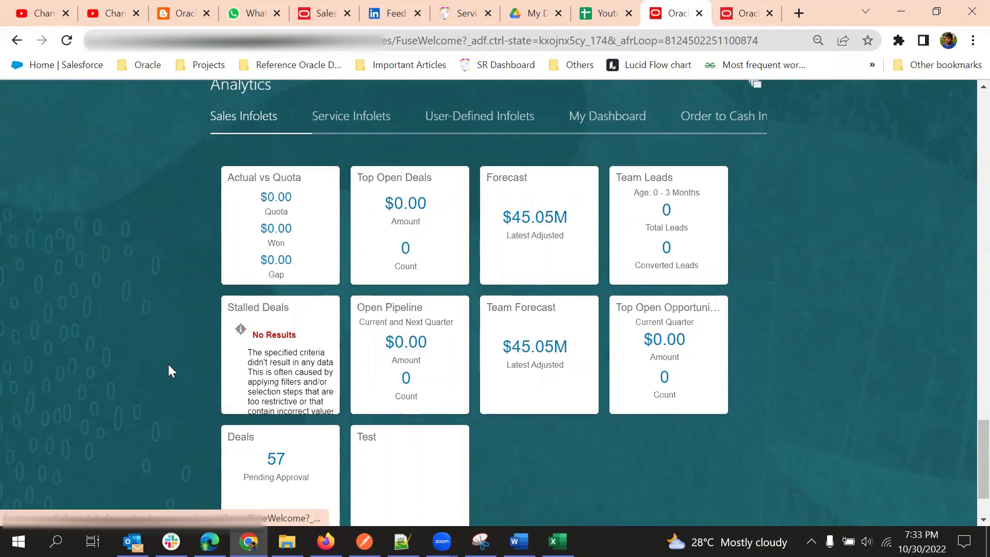
scroll(173, 361, up, 3)
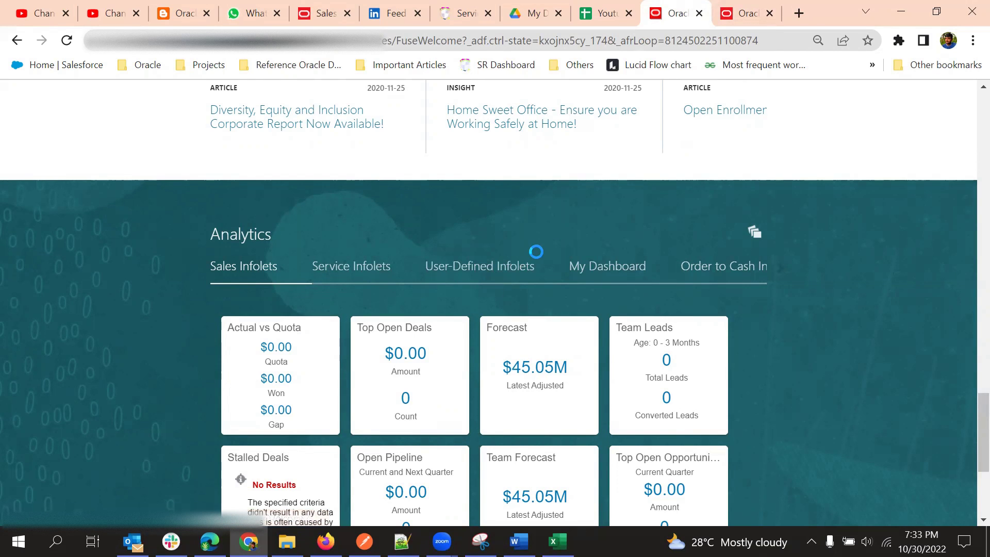
Step: View the Service Infolets in the Analytics section, return to Sales Infolets, and look over the surrounding home page sections
click(351, 267)
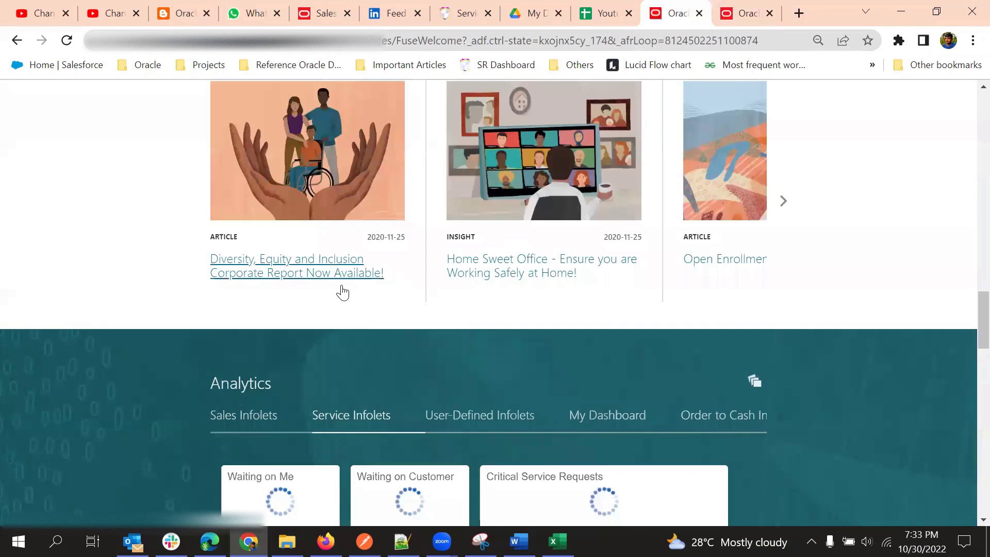
scroll(545, 337, down, 1)
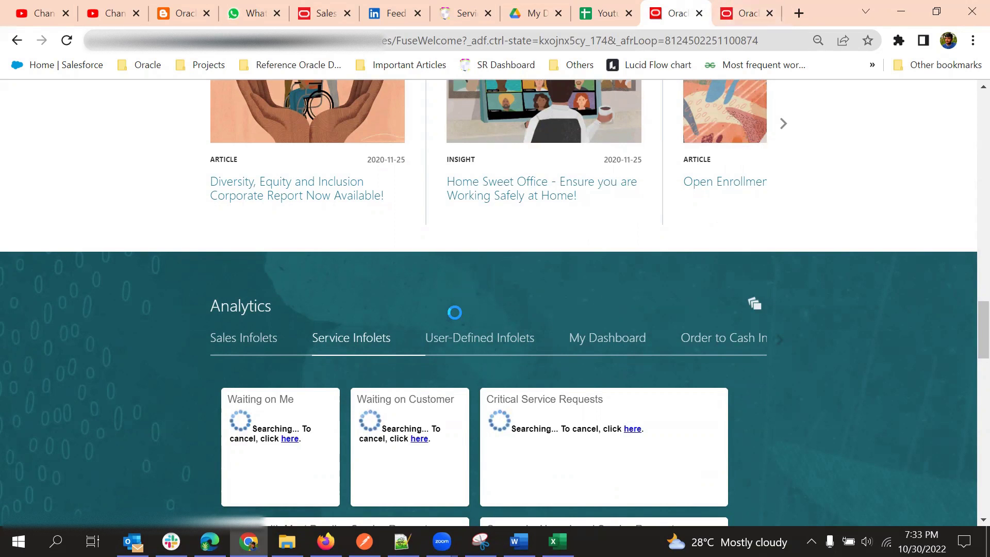
click(259, 340)
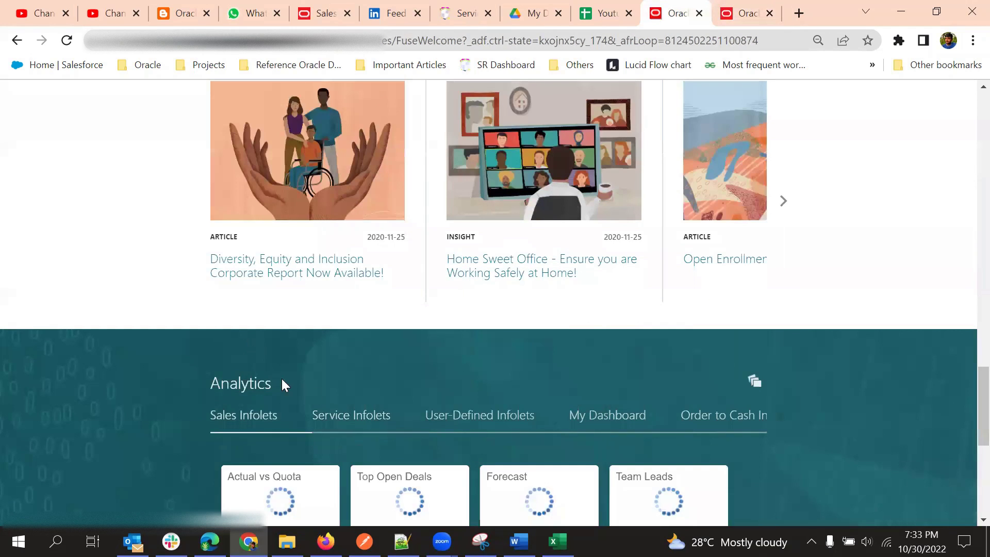
scroll(391, 353, down, 4)
scroll(146, 391, up, 9)
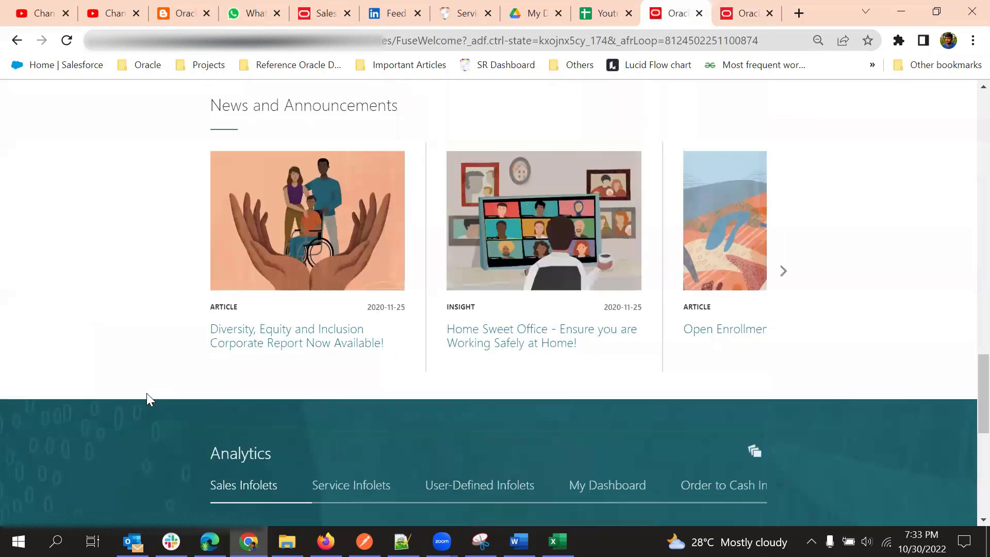
scroll(148, 398, down, 5)
scroll(350, 377, up, 6)
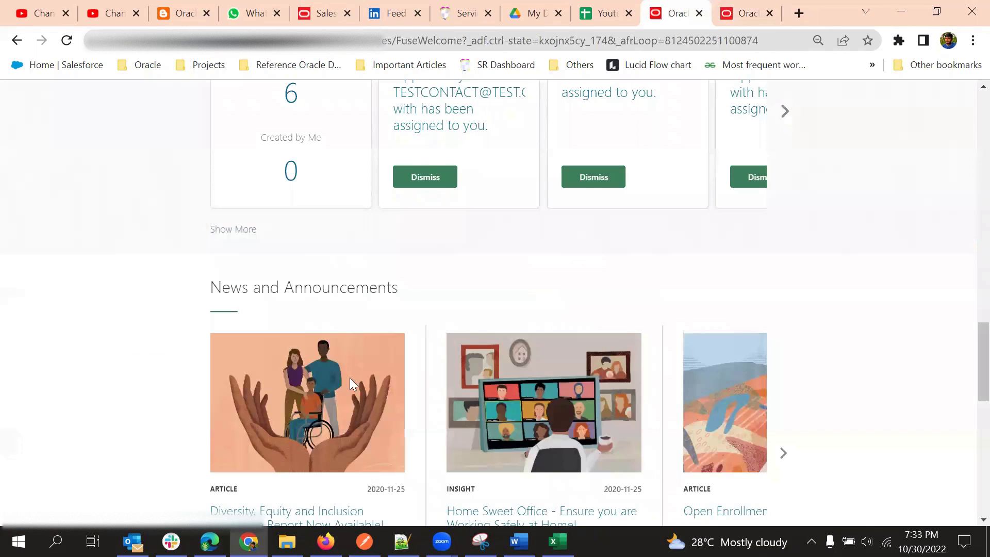
scroll(426, 445, down, 7)
Step: Open the sandbox home page for editing in Page Composer
scroll(146, 380, up, 20)
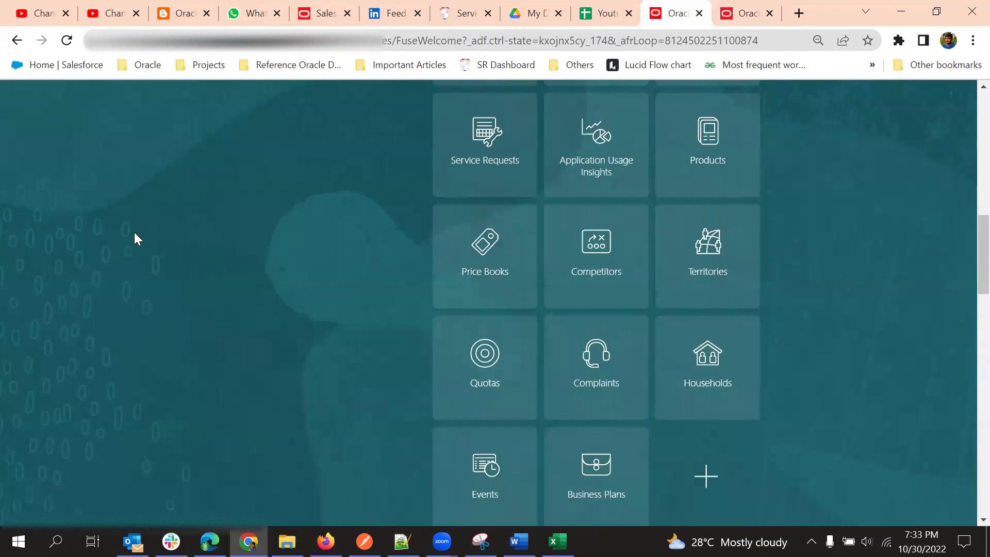
scroll(135, 217, up, 5)
click(126, 95)
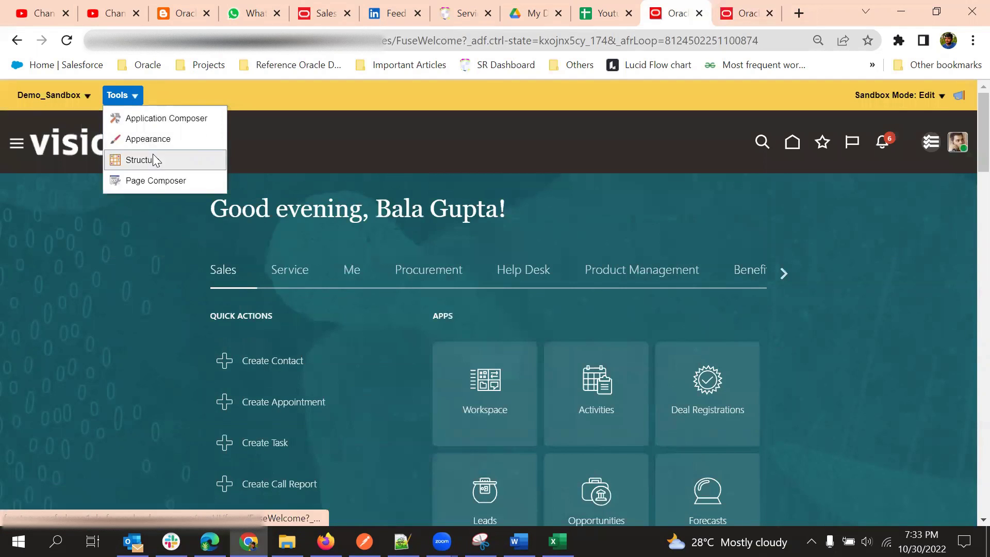
click(159, 178)
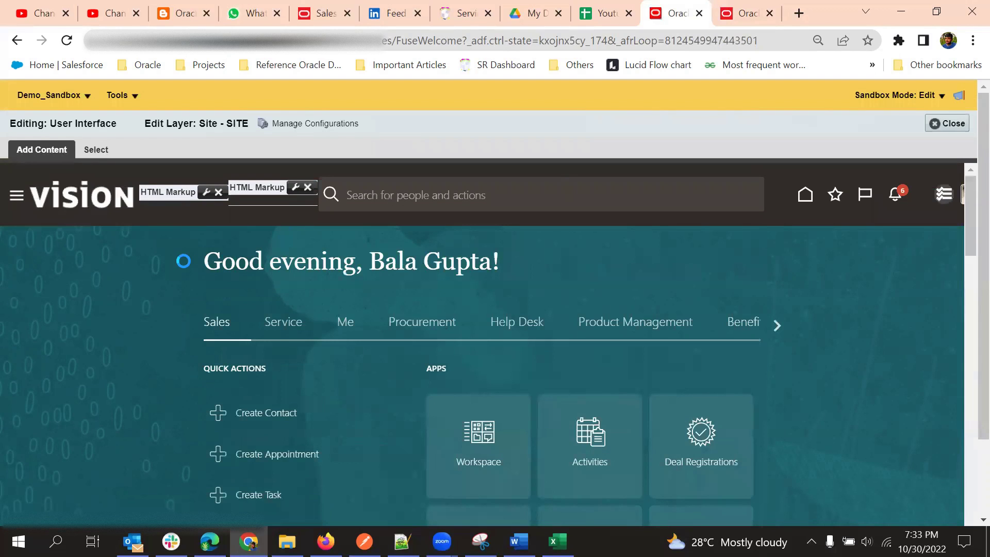
Step: Start creating a new infolet from the Infolet Repository of the Analytics section's Sales Infolets page
scroll(174, 265, down, 15)
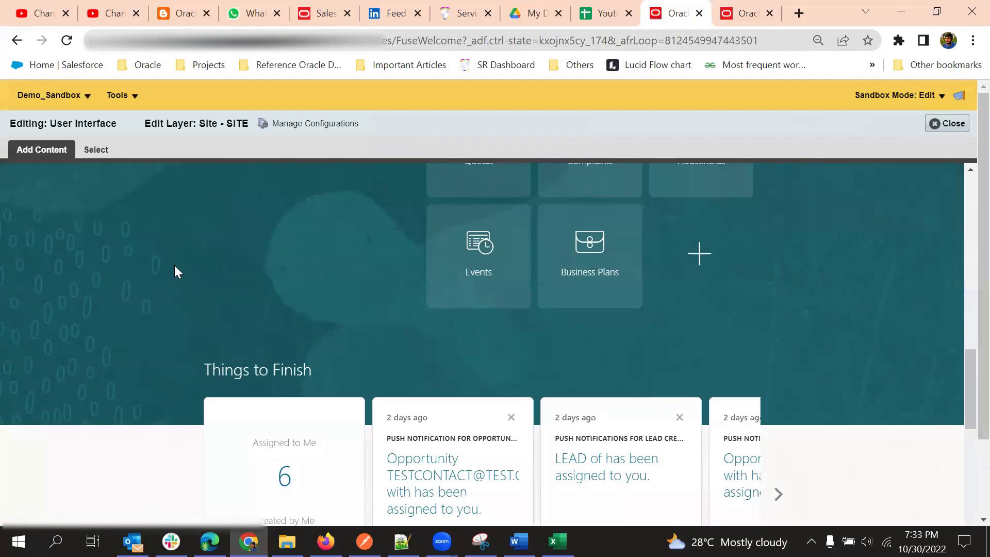
scroll(174, 265, down, 15)
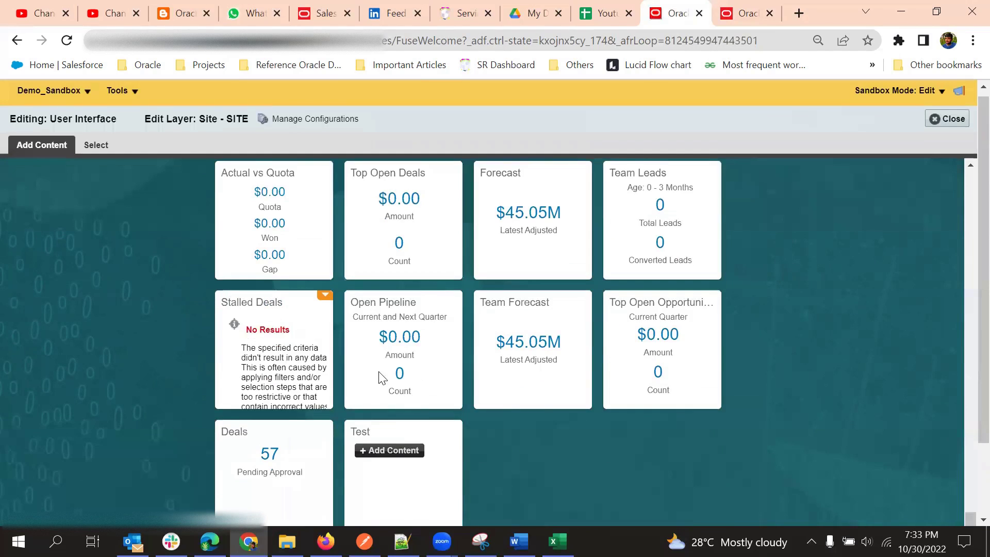
scroll(652, 380, up, 3)
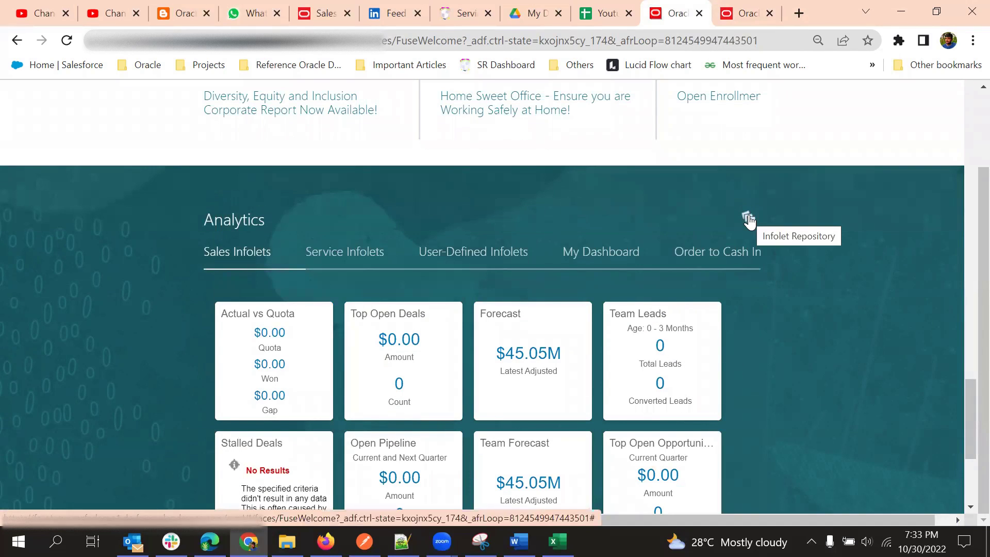
click(748, 219)
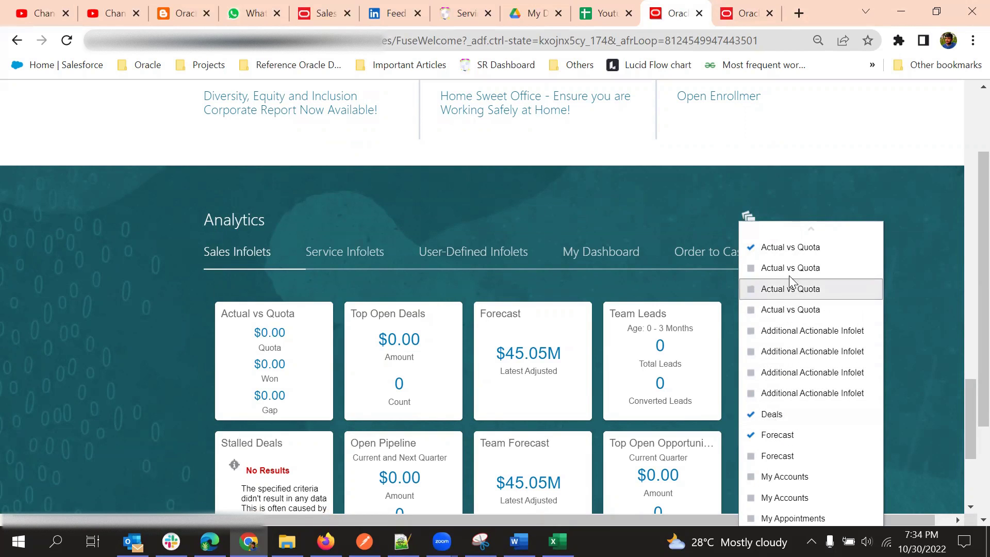
scroll(789, 275, down, 4)
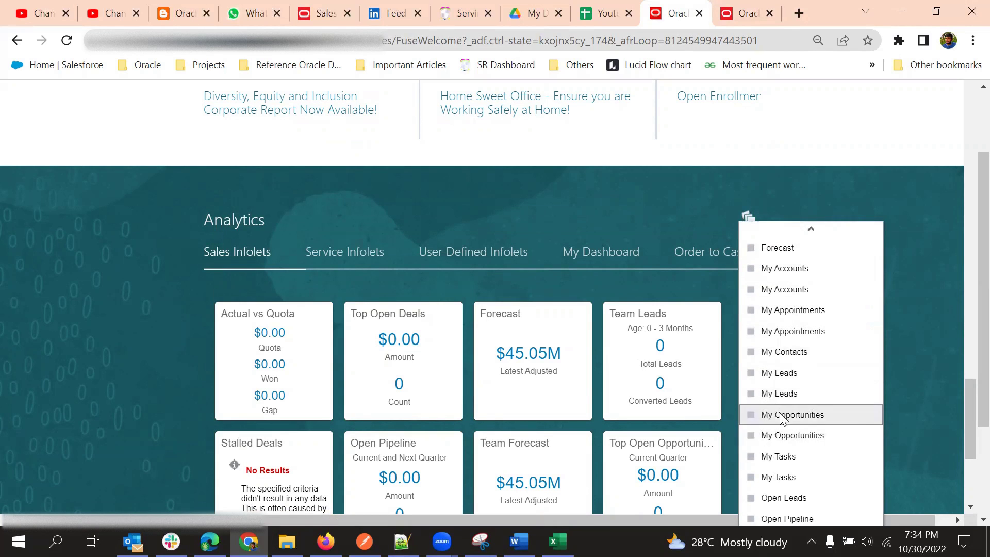
scroll(780, 416, down, 5)
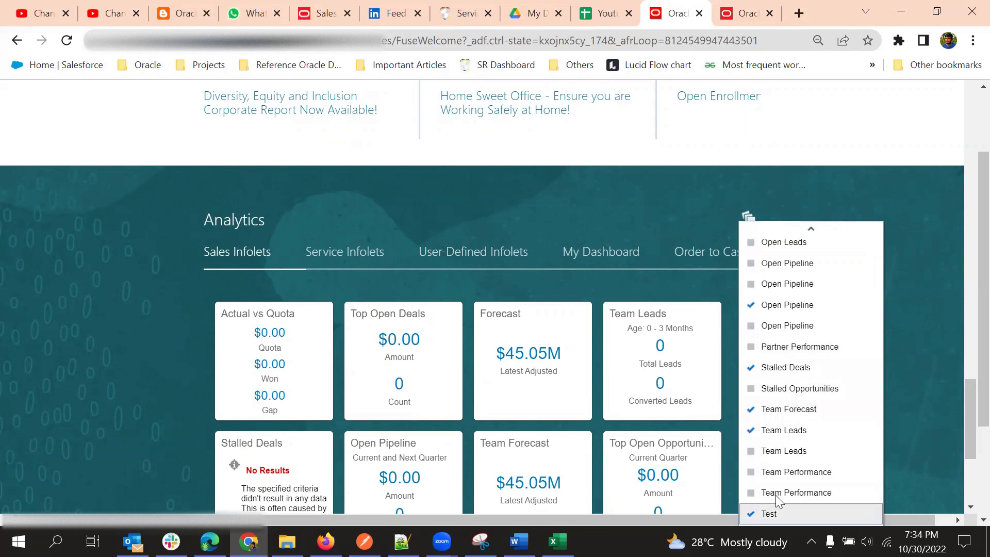
scroll(871, 406, down, 3)
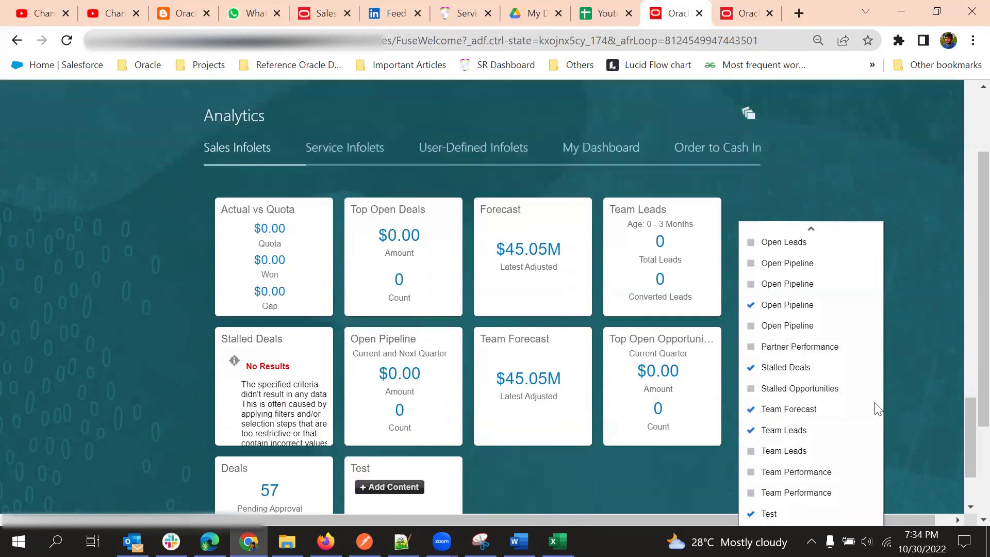
scroll(926, 414, down, 5)
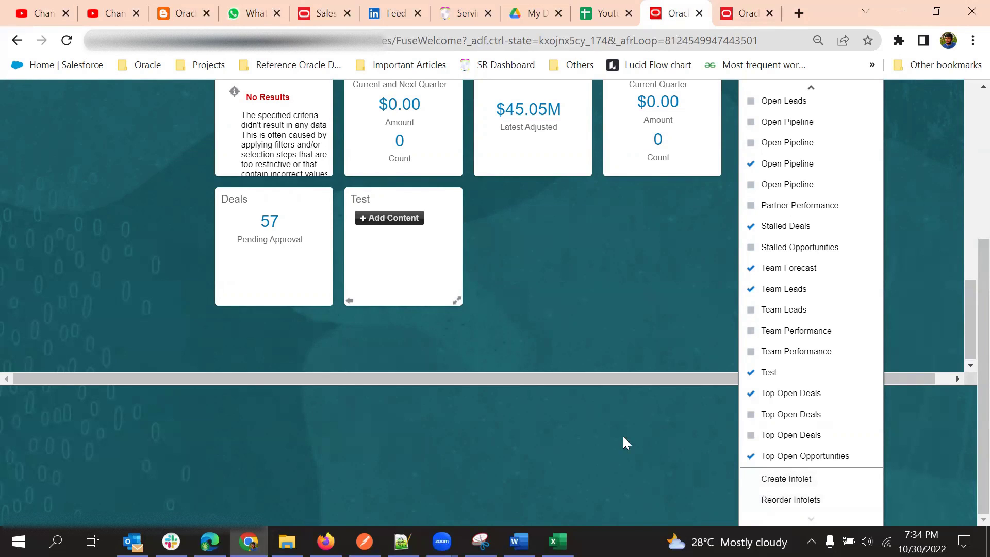
click(784, 477)
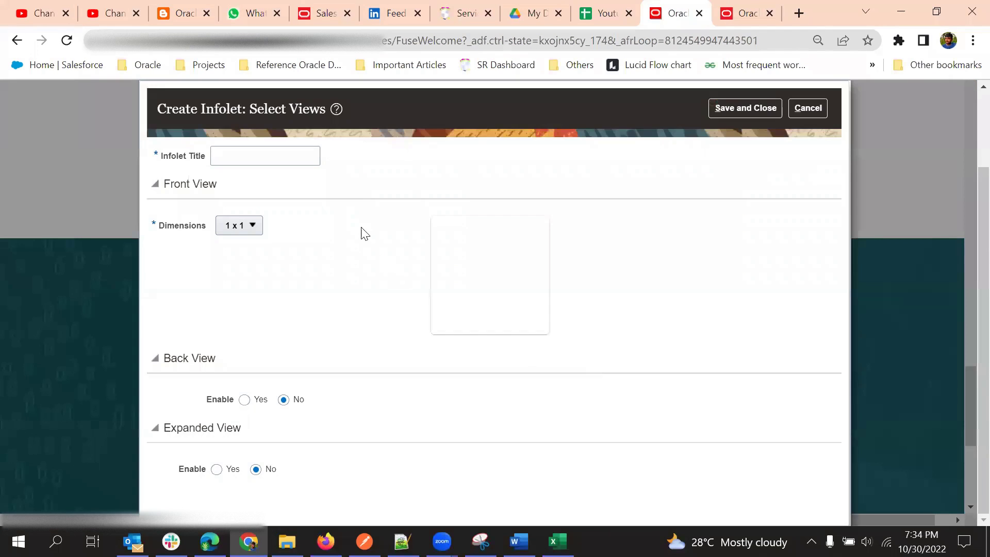
Step: Title the new infolet "All Opportunities" and review the front view's dimension options, keeping 1 x 1
click(266, 155)
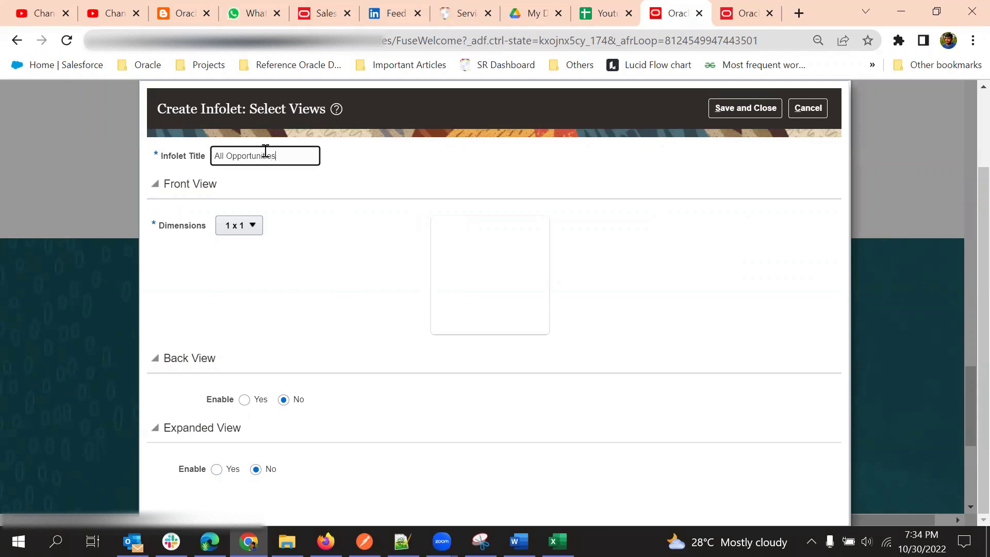
click(352, 163)
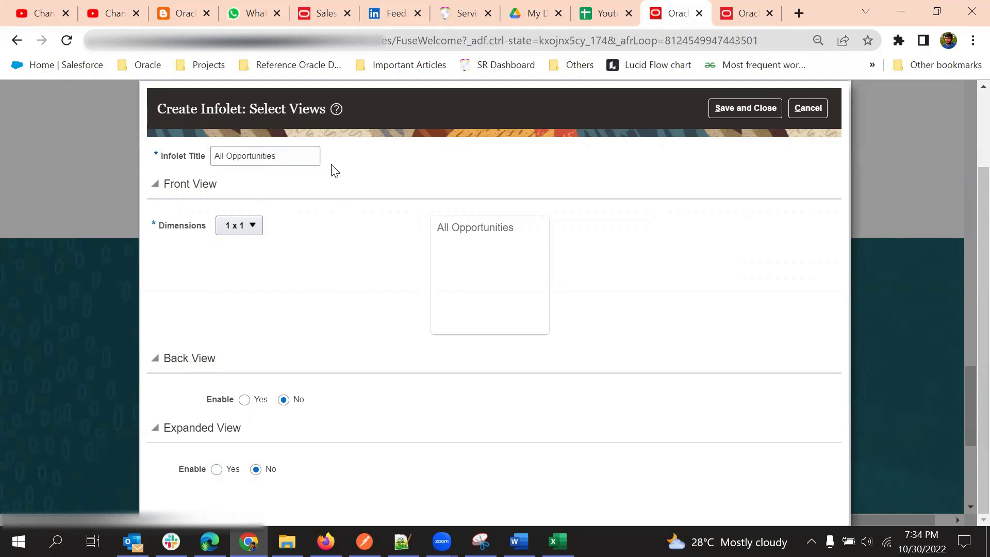
click(253, 227)
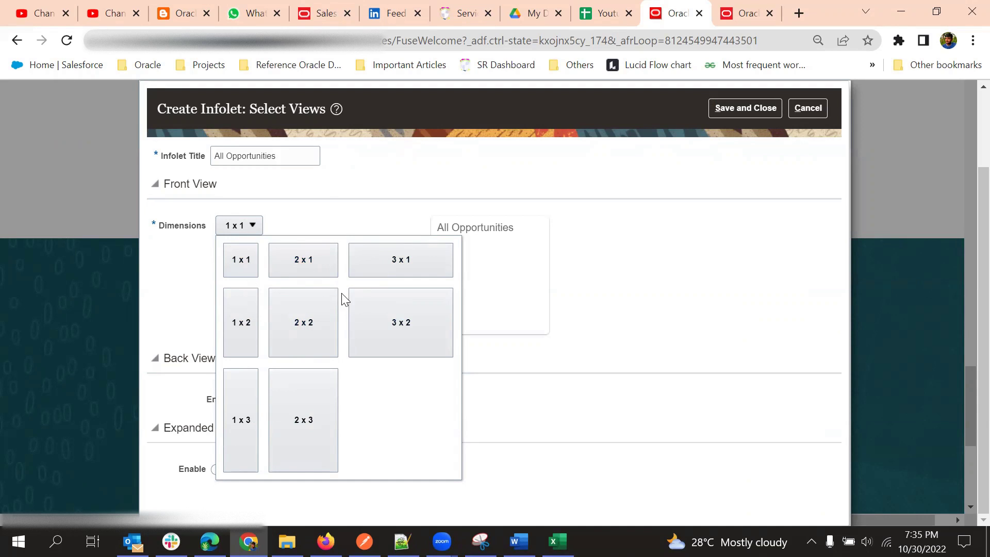
click(371, 209)
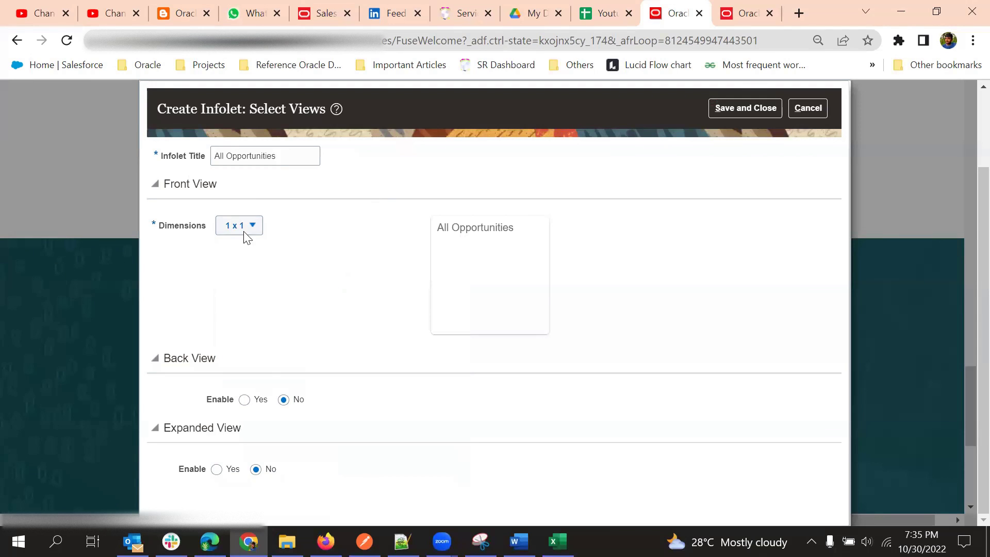
Step: Enable both the back view and the expanded view for the All Opportunities infolet
click(252, 402)
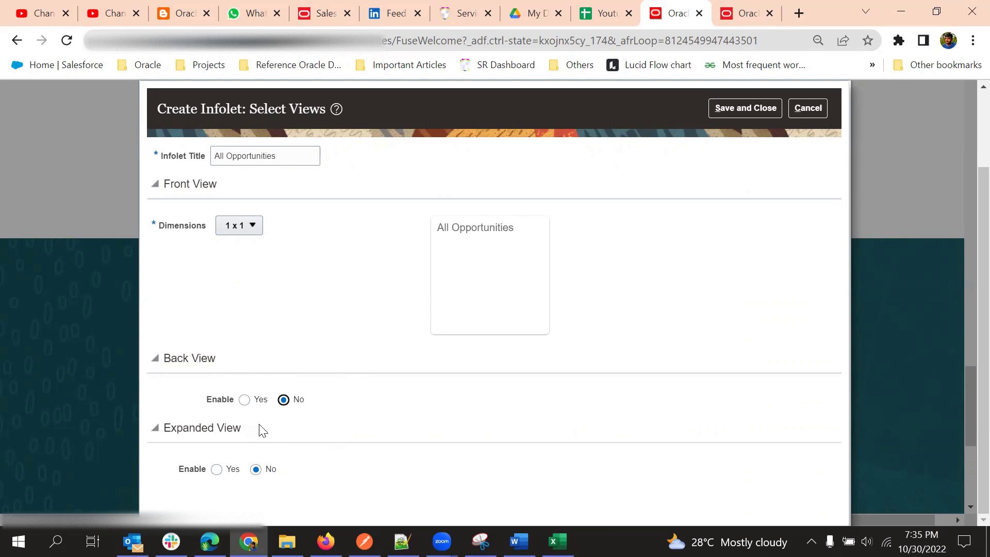
click(244, 399)
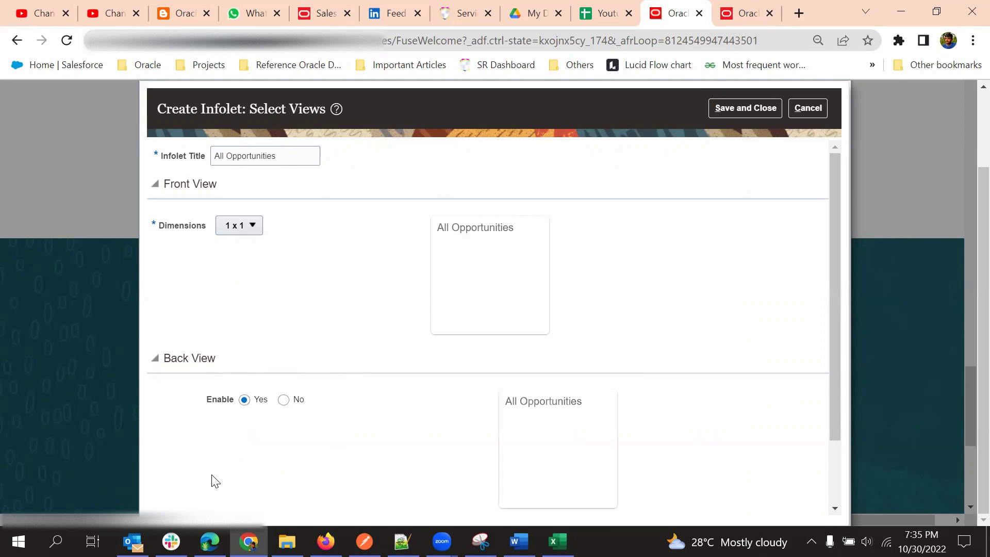
scroll(288, 407, down, 2)
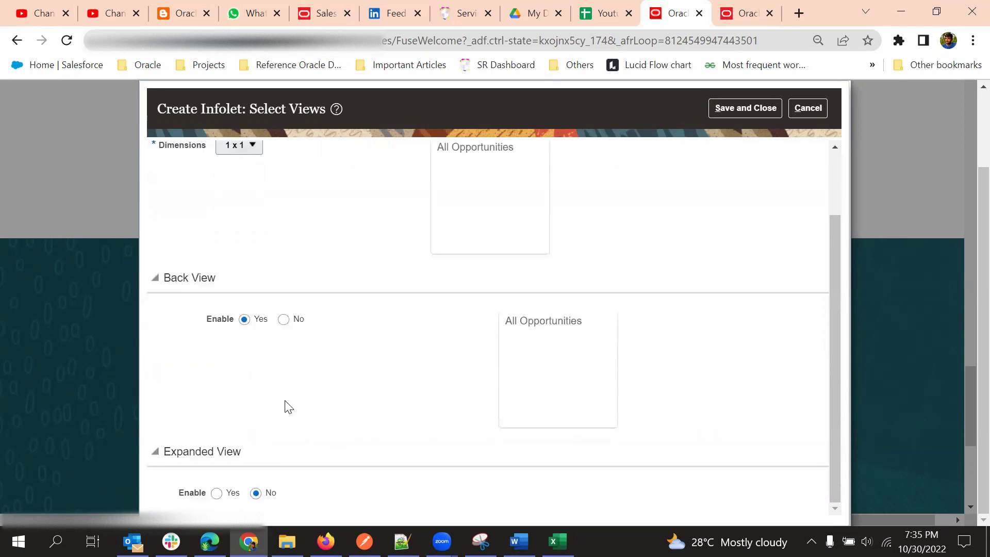
click(216, 494)
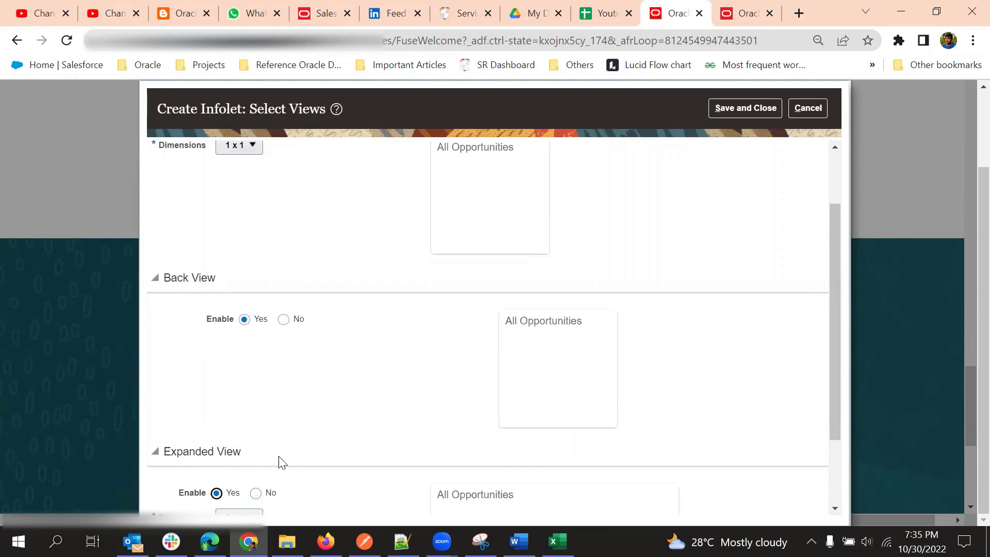
scroll(279, 462, down, 2)
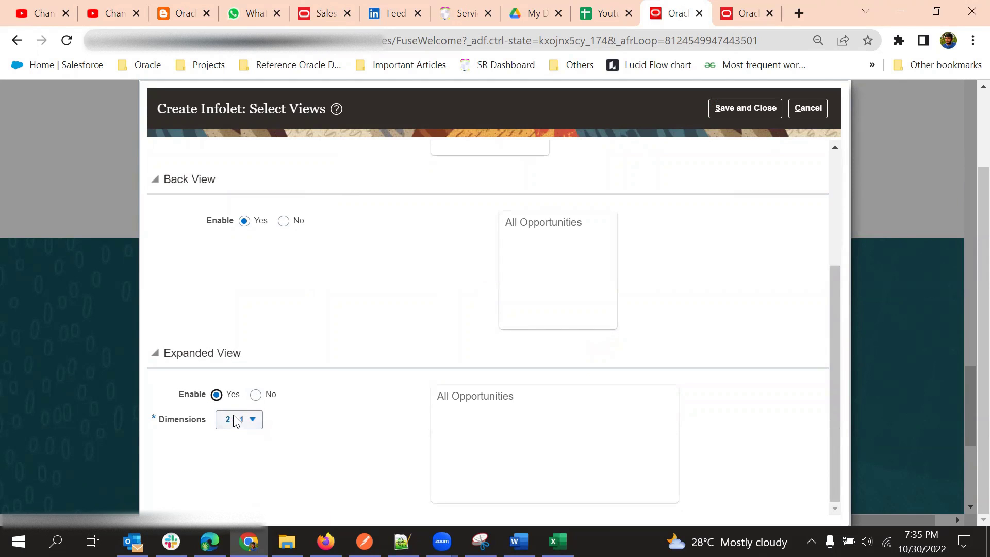
Step: Review the All Opportunities infolet's views, keeping the expanded view's dimensions at 2 x 1, and save the new infolet
scroll(316, 347, up, 3)
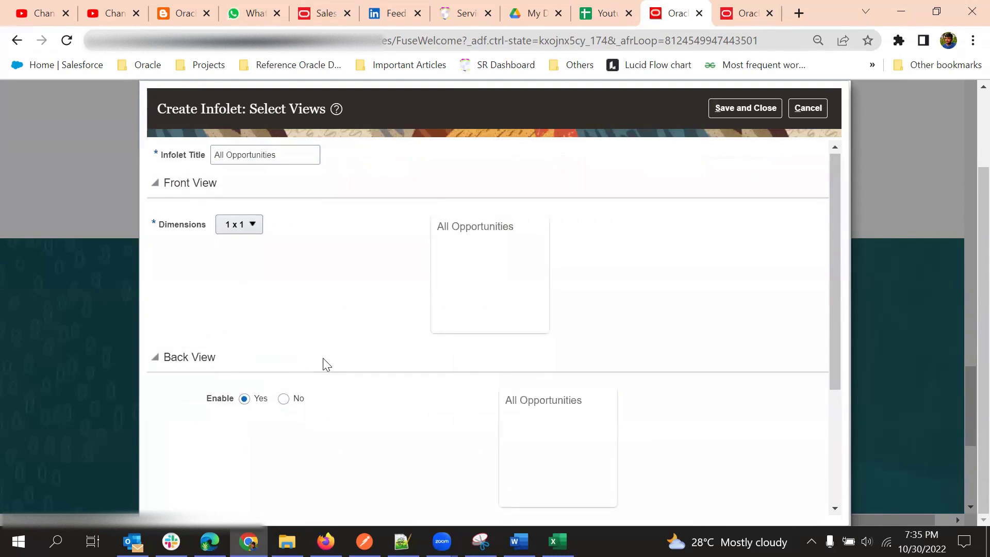
scroll(320, 366, down, 3)
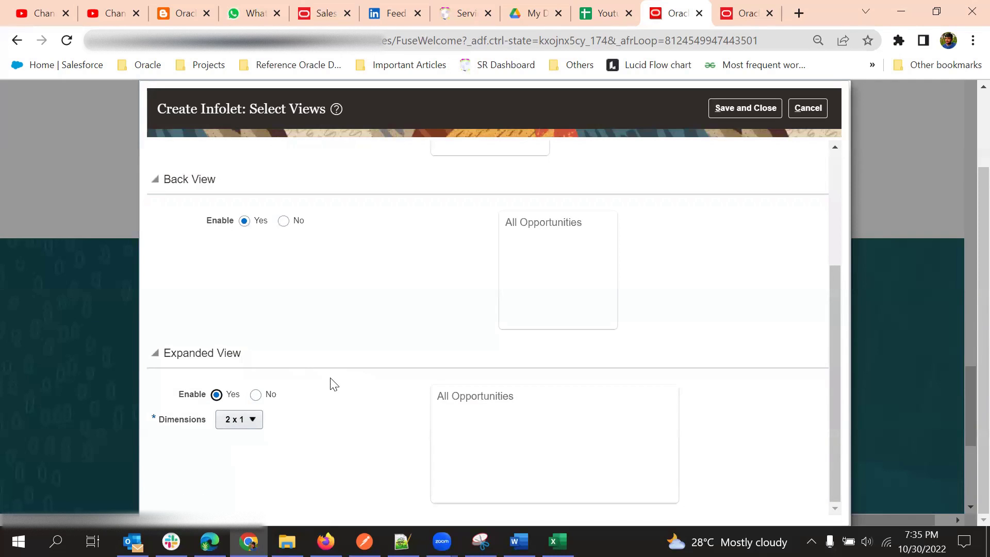
scroll(330, 384, up, 3)
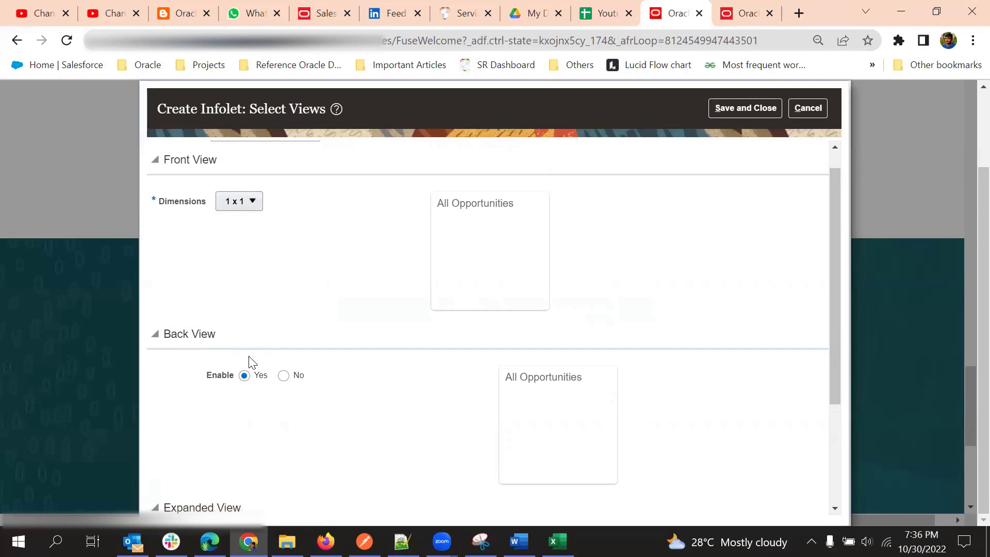
scroll(249, 361, down, 3)
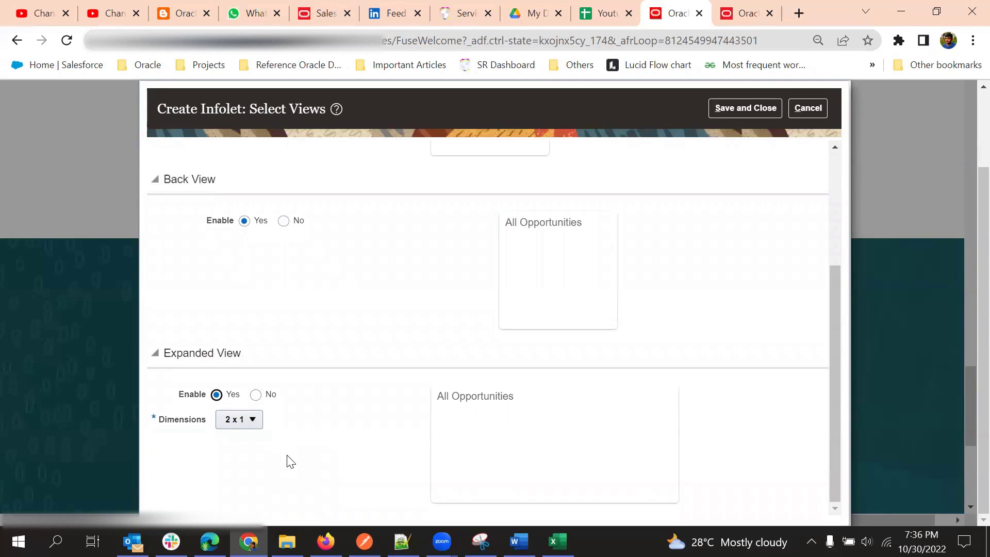
click(238, 423)
click(285, 466)
click(728, 108)
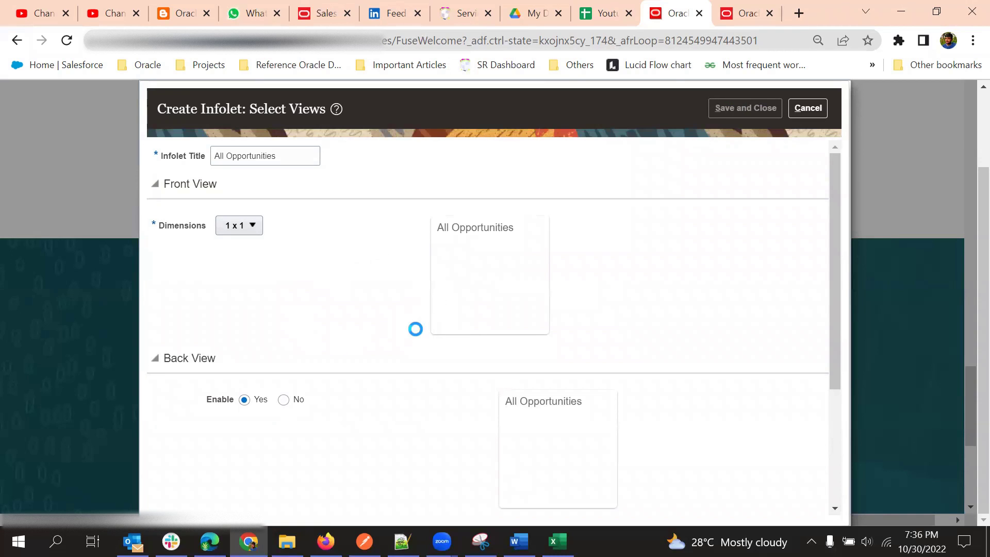
Step: Preview the All Opportunities infolet's back and expanded views and return to its front view
scroll(663, 232, down, 5)
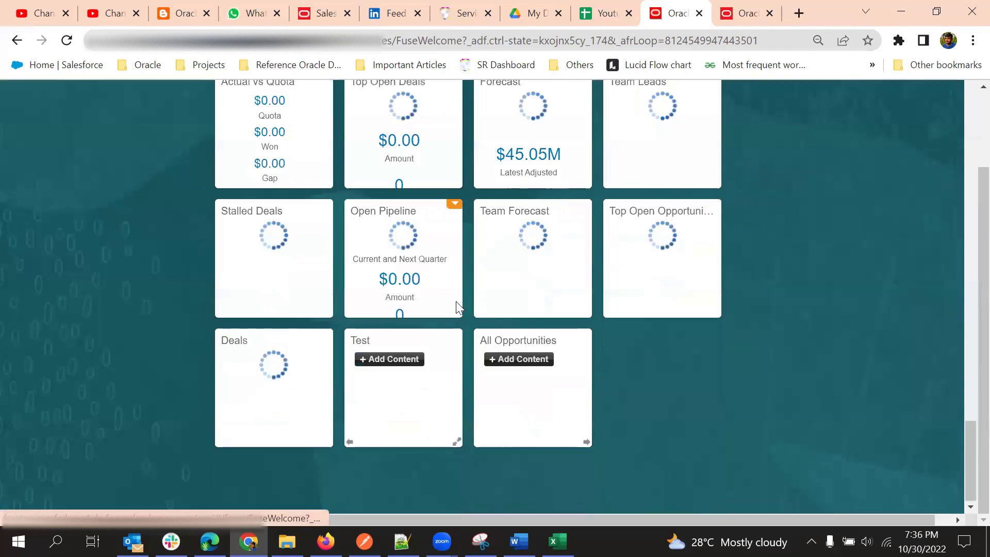
mouse_move(477, 438)
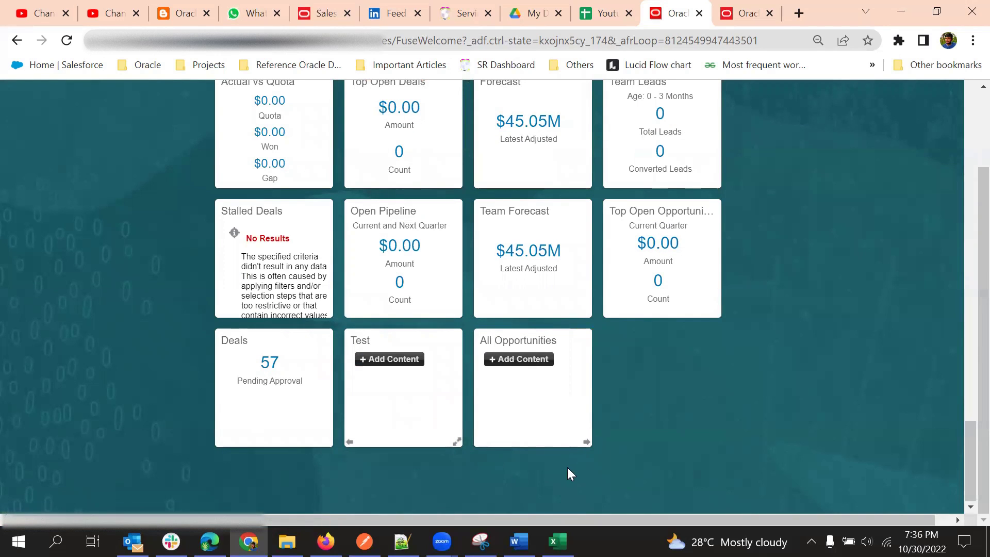
click(587, 447)
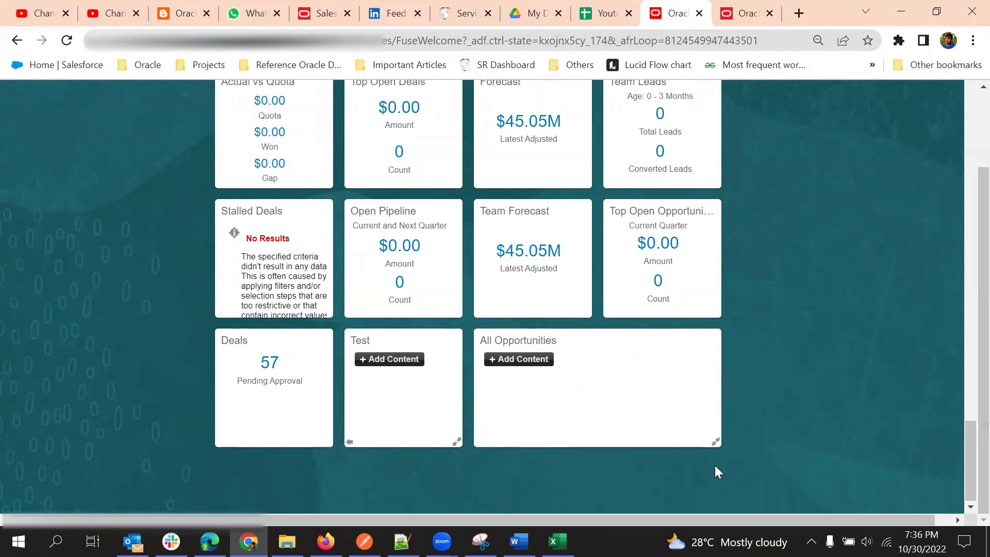
click(716, 444)
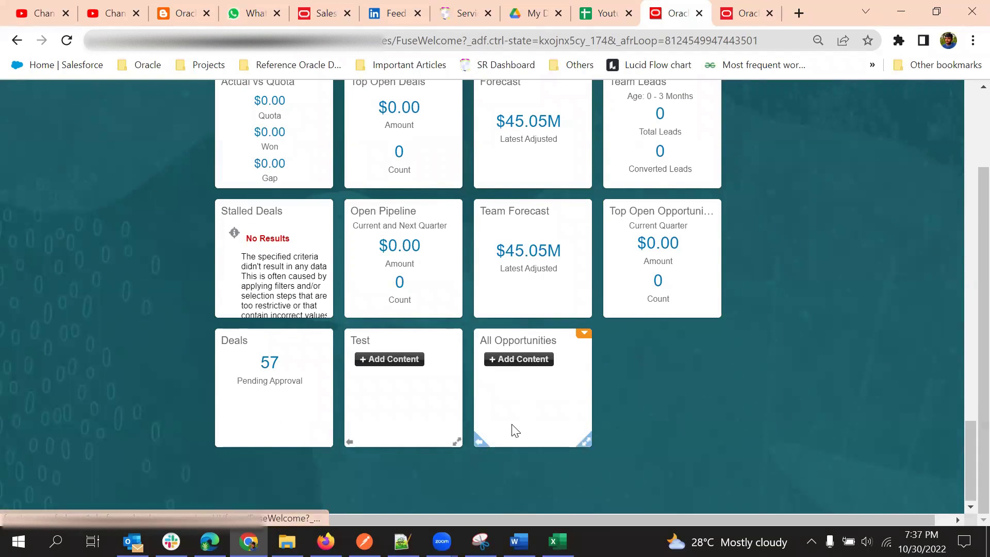
Step: Start adding content to the All Opportunities front view and browse Reports and Analytics, BIPresentationServer, Shared Folders to the Custom folder
click(529, 362)
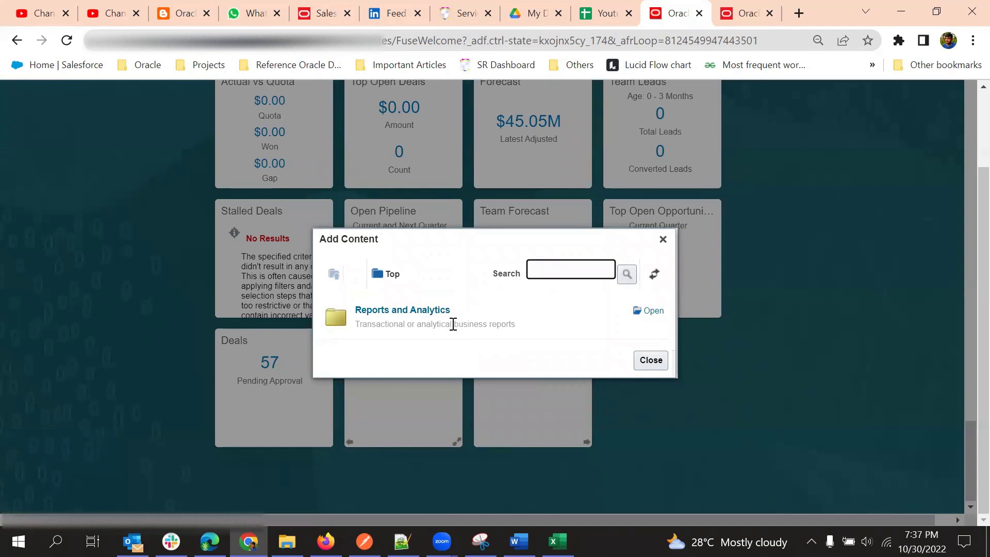
click(420, 311)
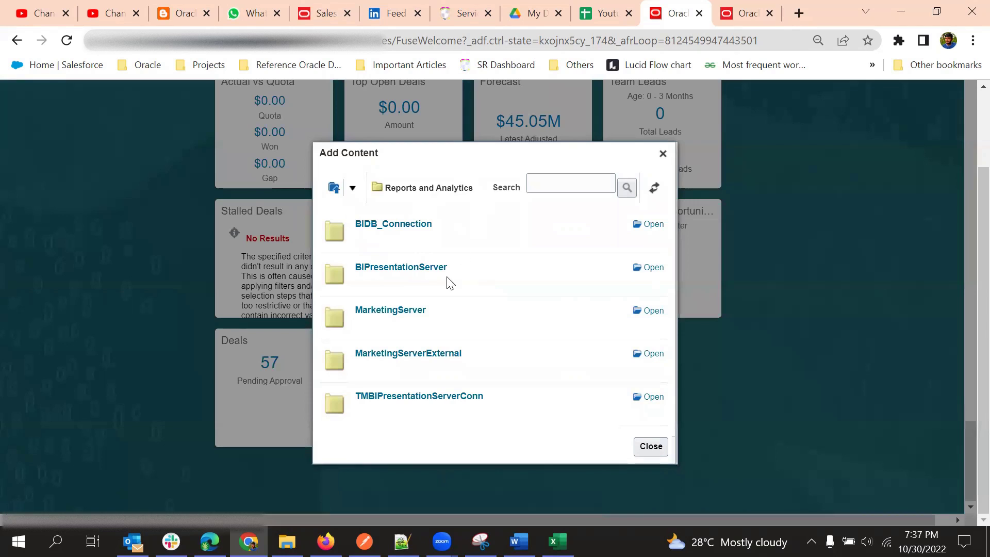
click(396, 267)
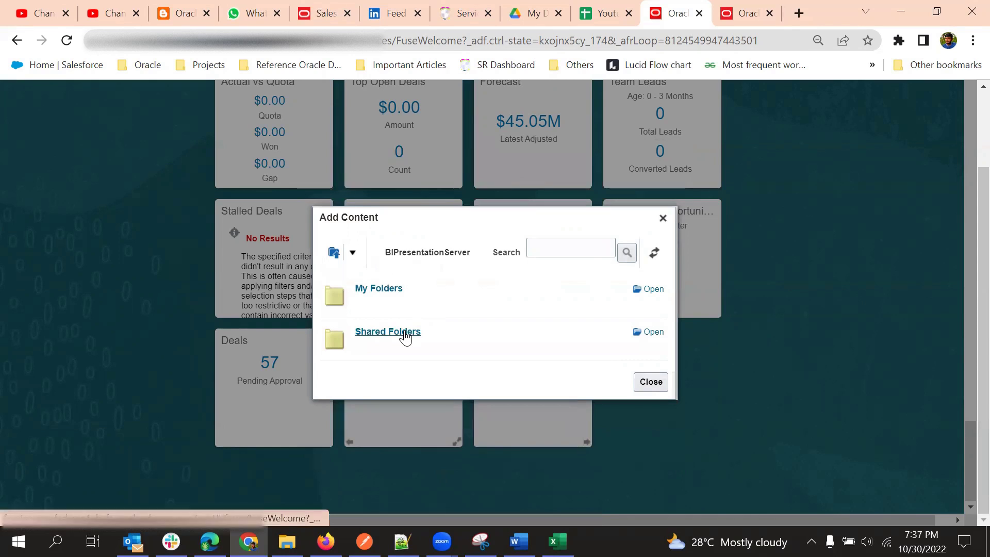
click(405, 333)
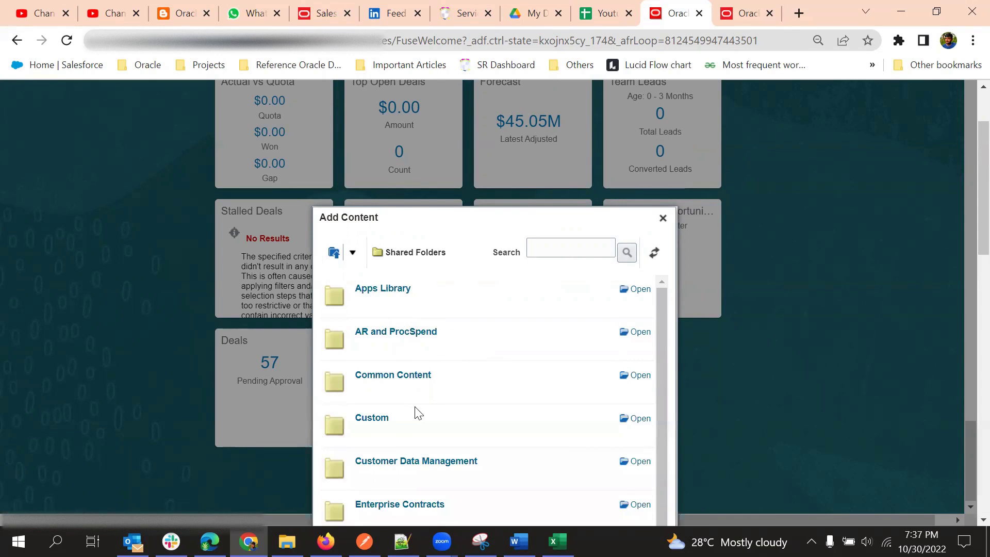
scroll(412, 413, down, 2)
click(370, 313)
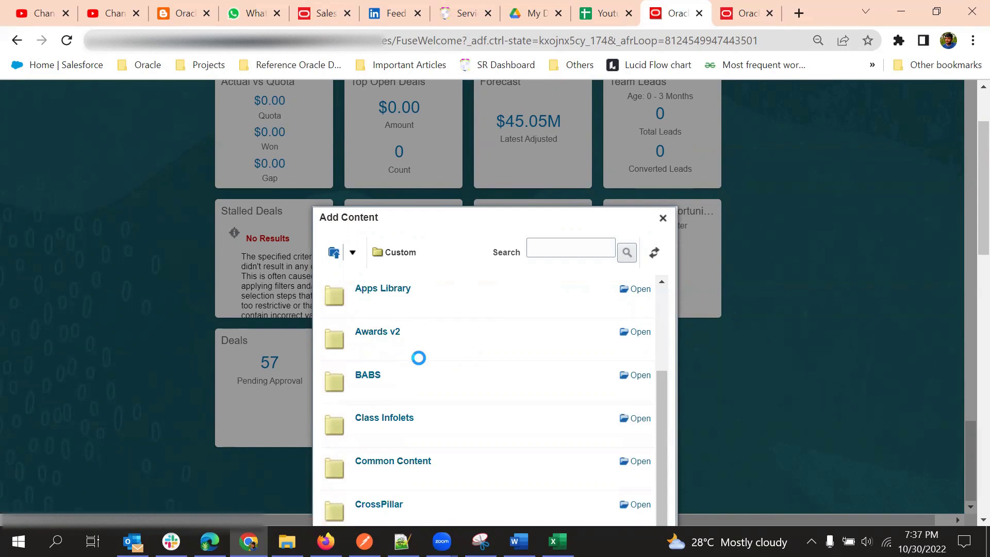
Step: Add the 01 - Opty Count Tile analysis from the CX folder to the All Opportunities infolet and close the content browser
scroll(415, 392, down, 5)
scroll(392, 392, down, 5)
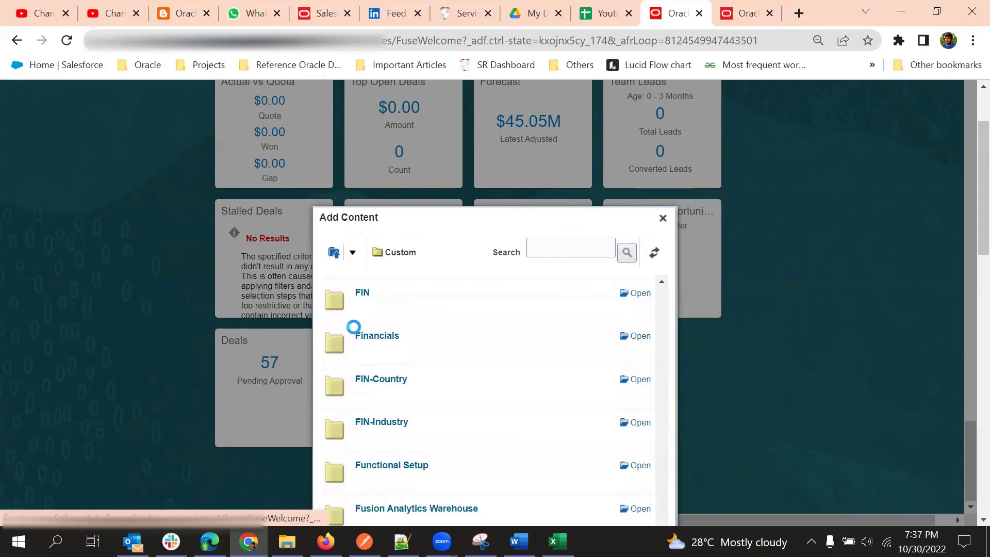
scroll(388, 374, down, 15)
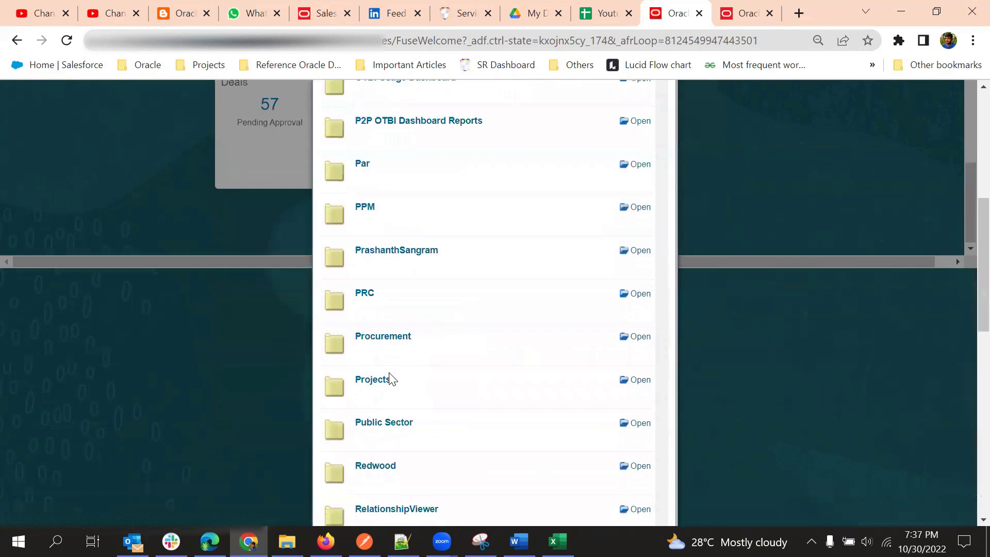
scroll(392, 369, down, 10)
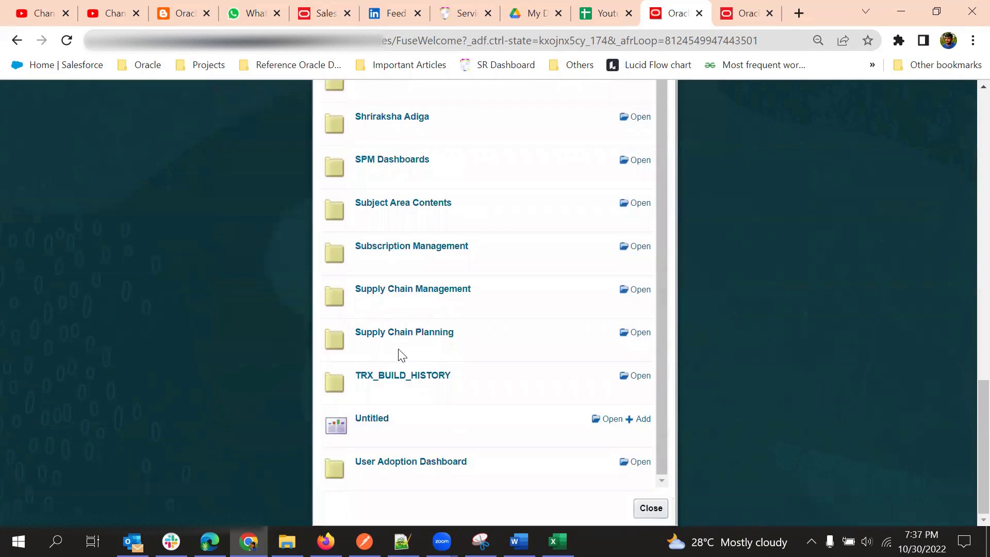
scroll(402, 361, up, 20)
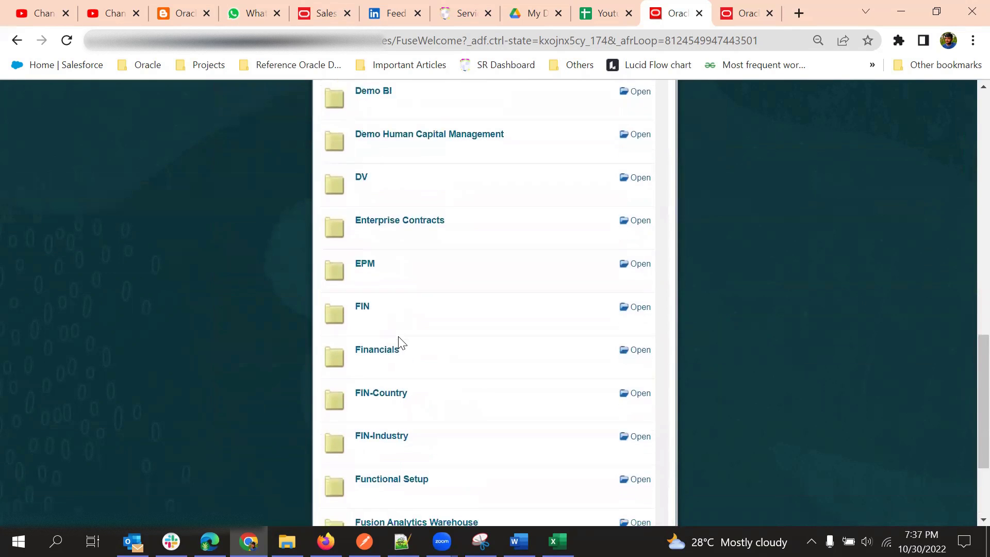
scroll(398, 336, up, 5)
click(360, 265)
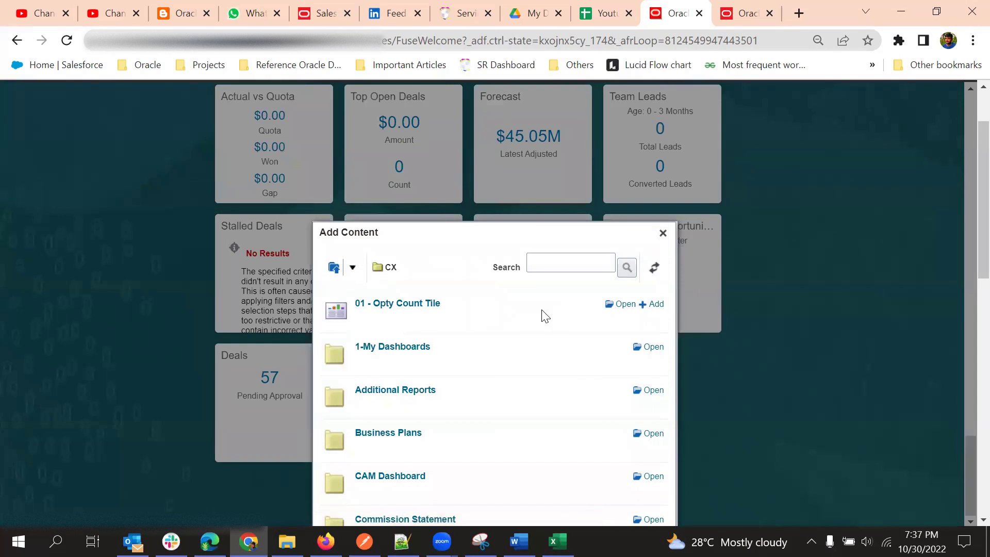
click(648, 305)
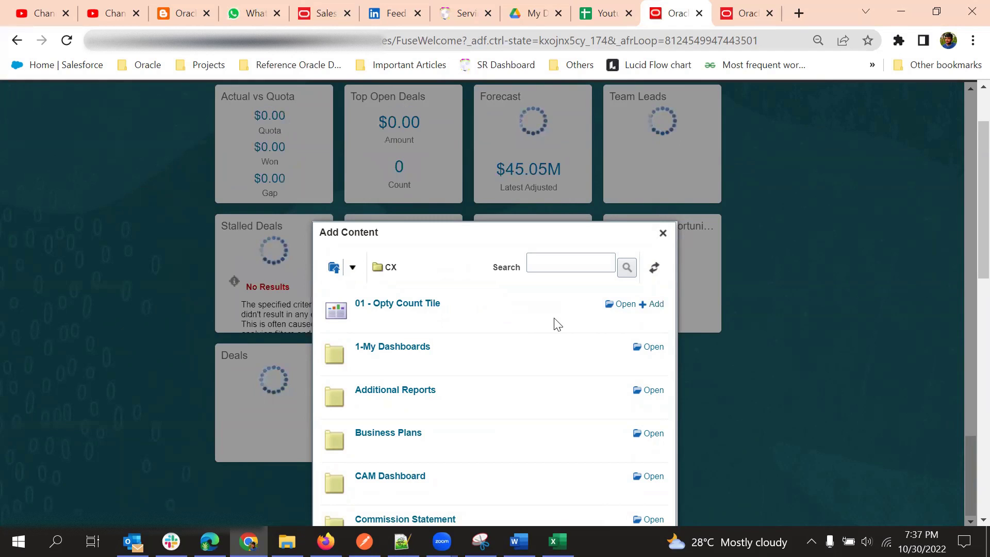
click(665, 237)
scroll(581, 386, down, 1)
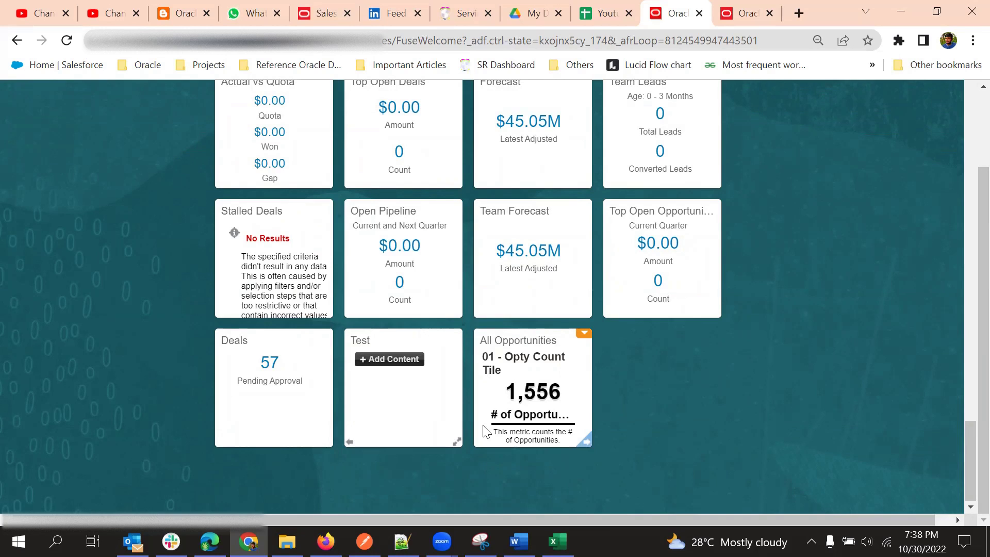
Step: Switch to the 01 - Opty Count Tile analysis and review the performance tile's size and value abbreviation properties
click(747, 13)
click(676, 12)
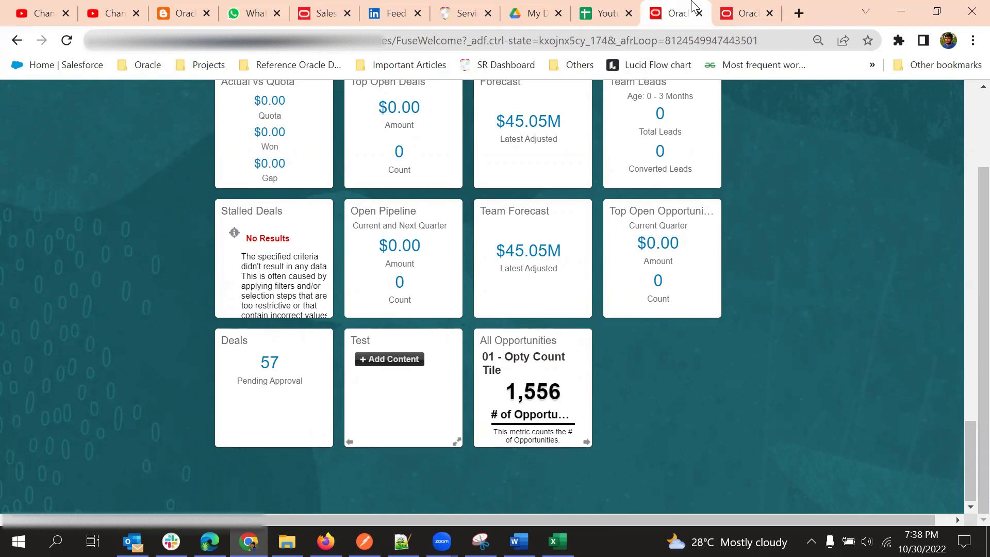
click(727, 8)
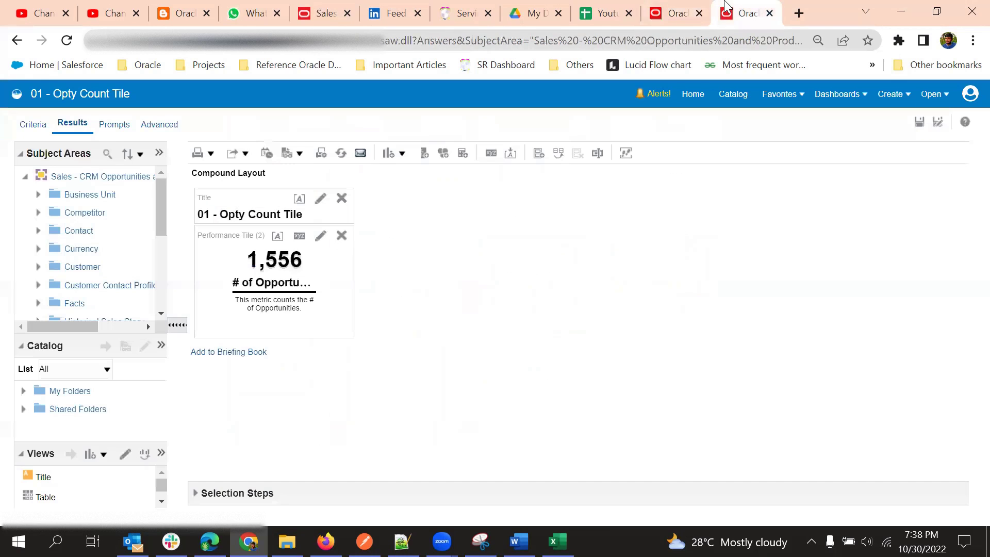
click(299, 236)
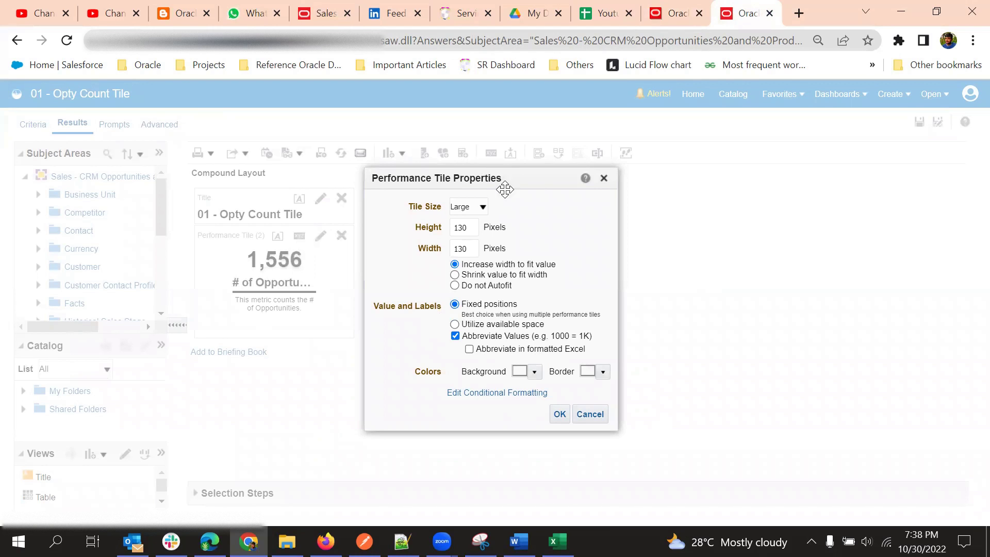
drag(553, 337, 574, 337)
click(585, 340)
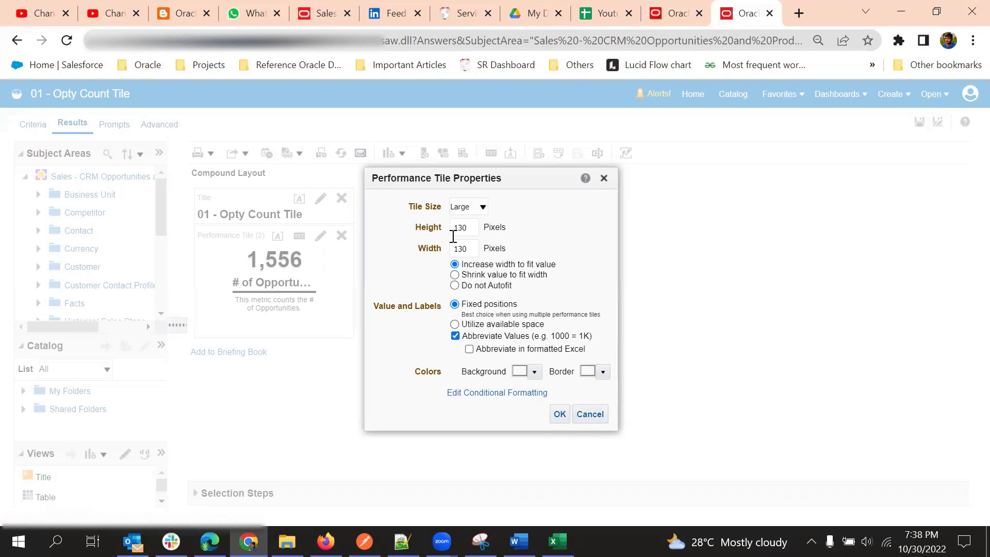
click(591, 414)
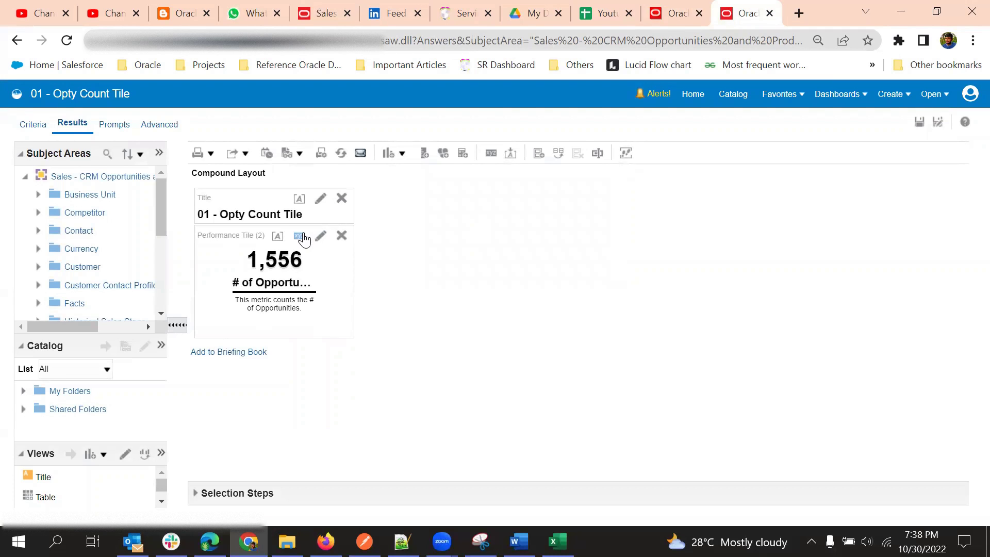
click(320, 236)
click(588, 414)
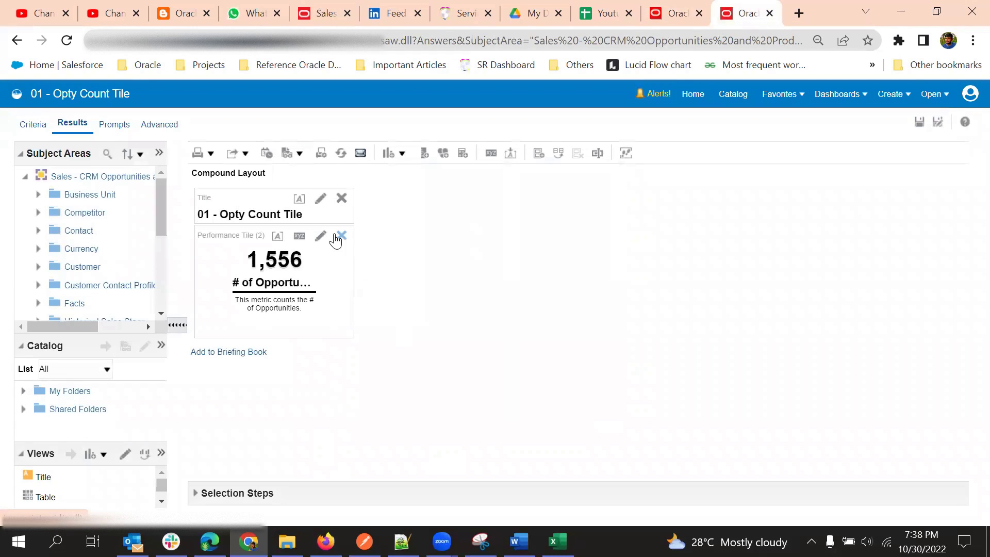
Step: Edit the performance tile so it uses neither the measure name nor the measure description, and clear its description text
click(322, 236)
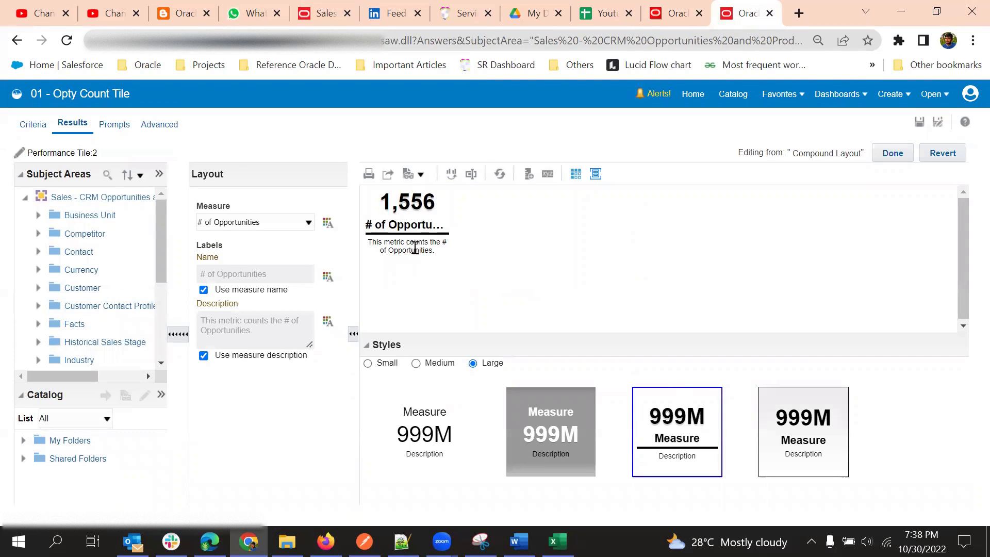
click(203, 356)
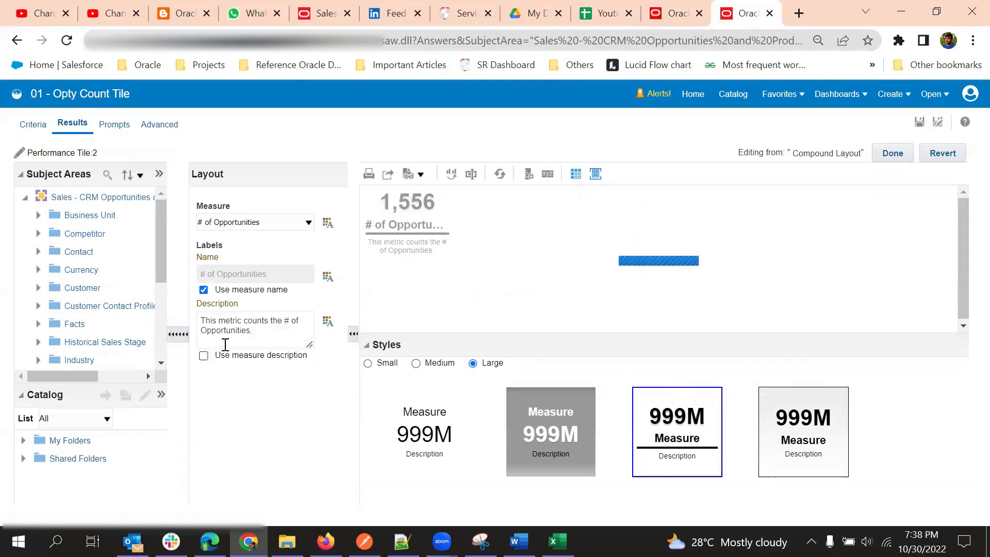
click(204, 291)
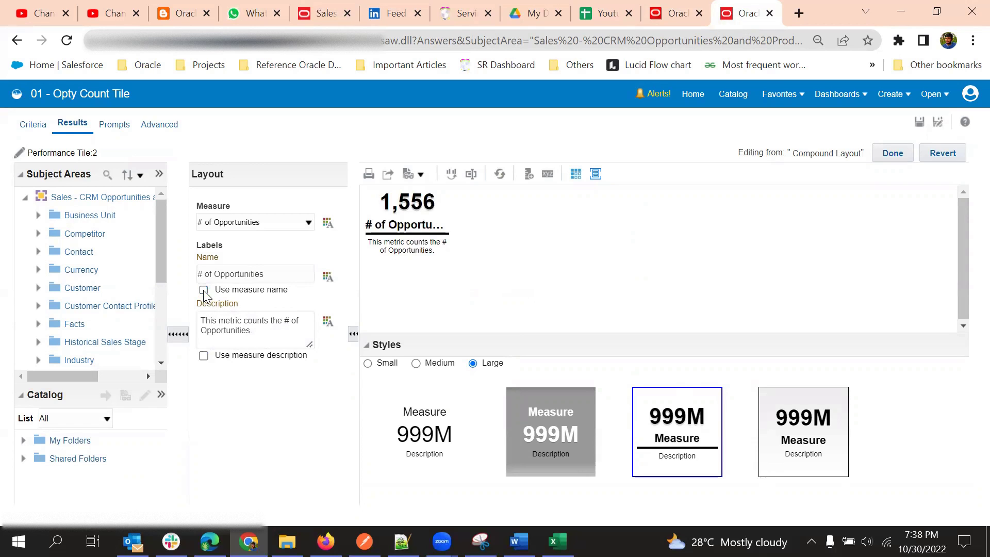
triple_click(215, 326)
key(BackSpace)
click(257, 395)
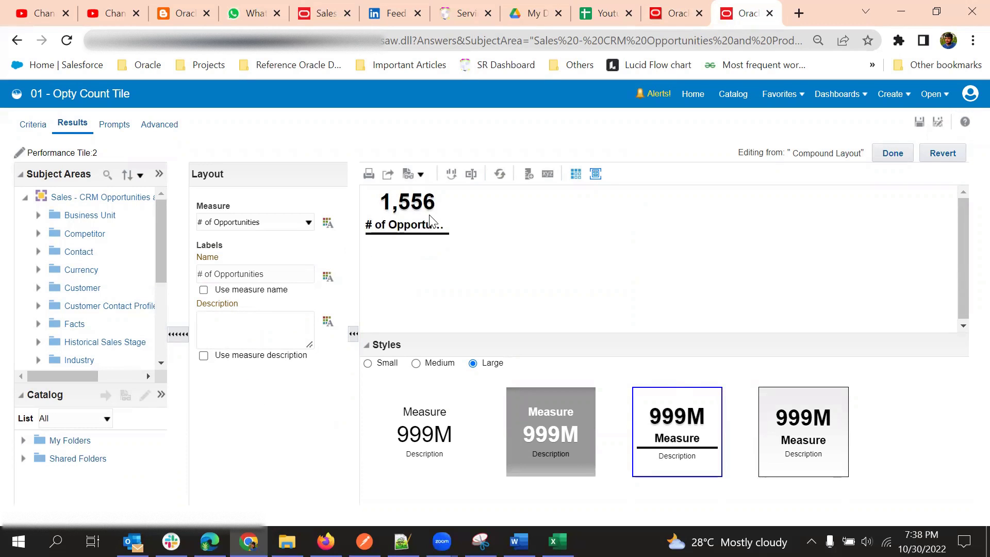
click(327, 277)
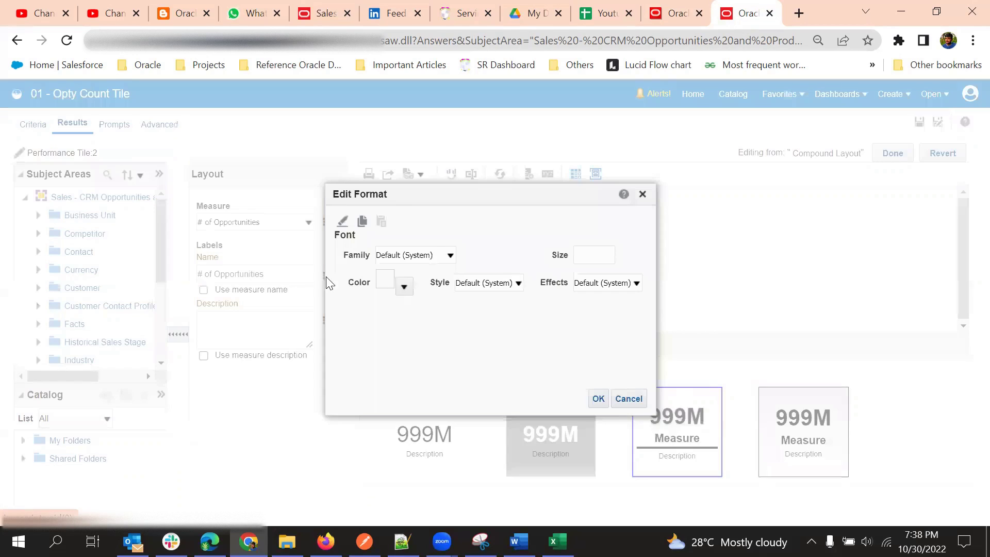
click(522, 283)
click(470, 353)
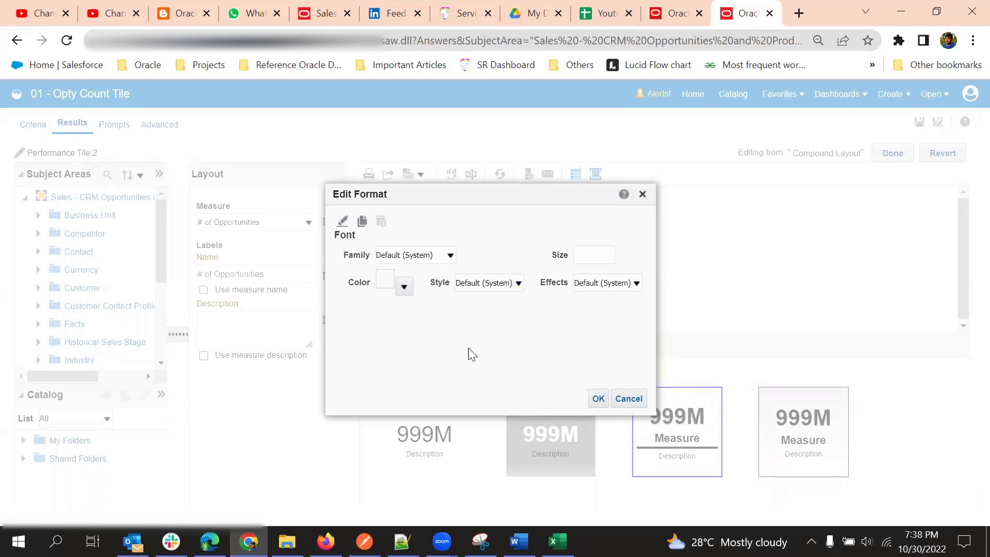
click(634, 397)
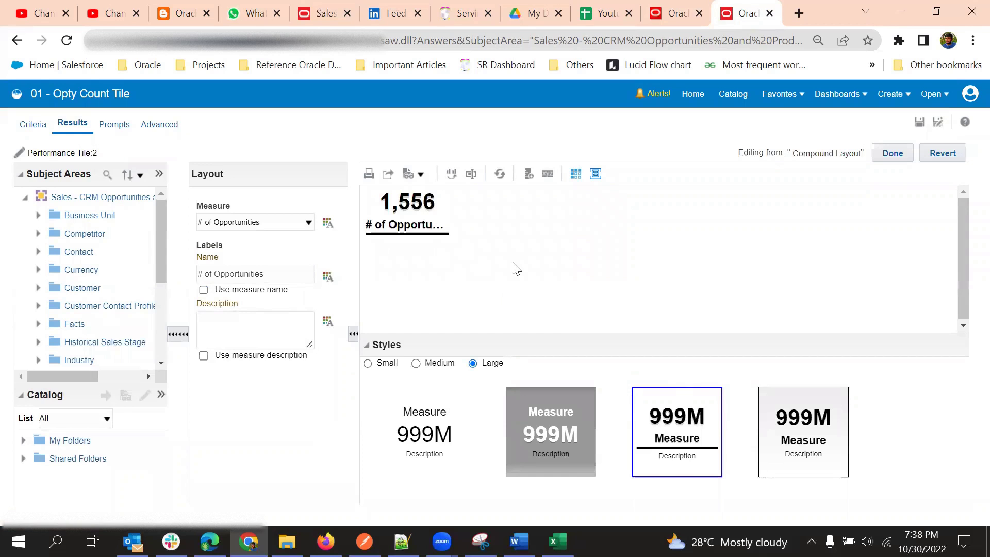
Step: Set the performance tile's width to 150 pixels, finish editing the view, and save the analysis
click(538, 173)
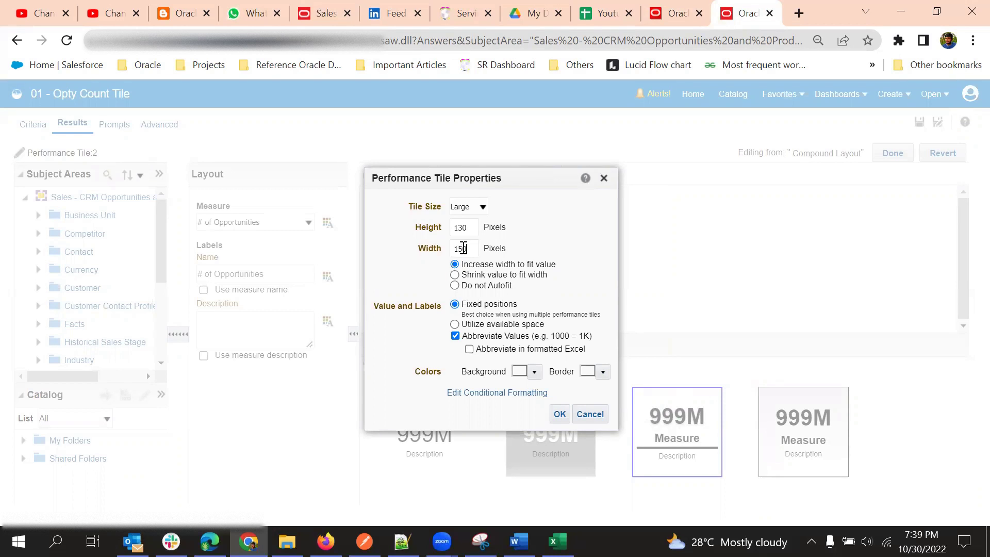
click(561, 414)
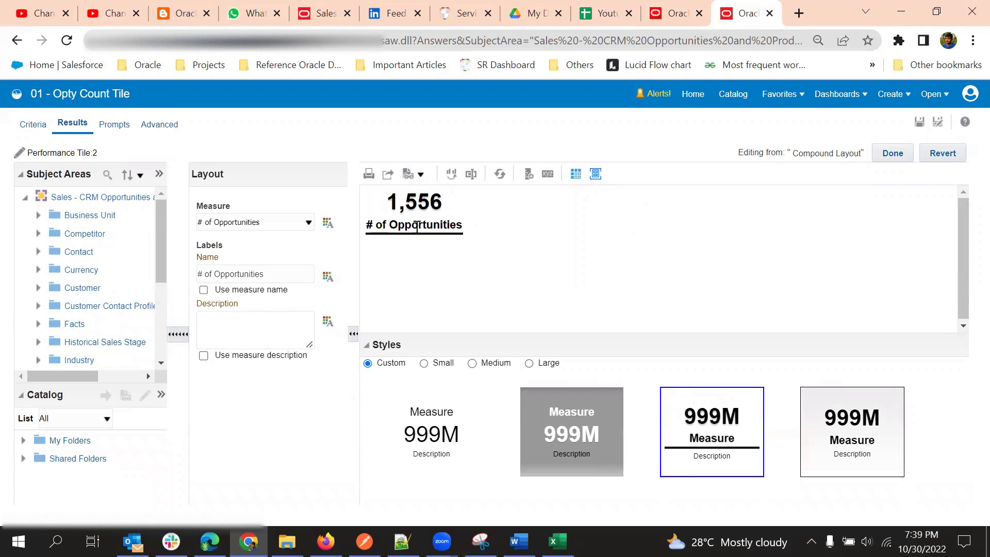
click(886, 153)
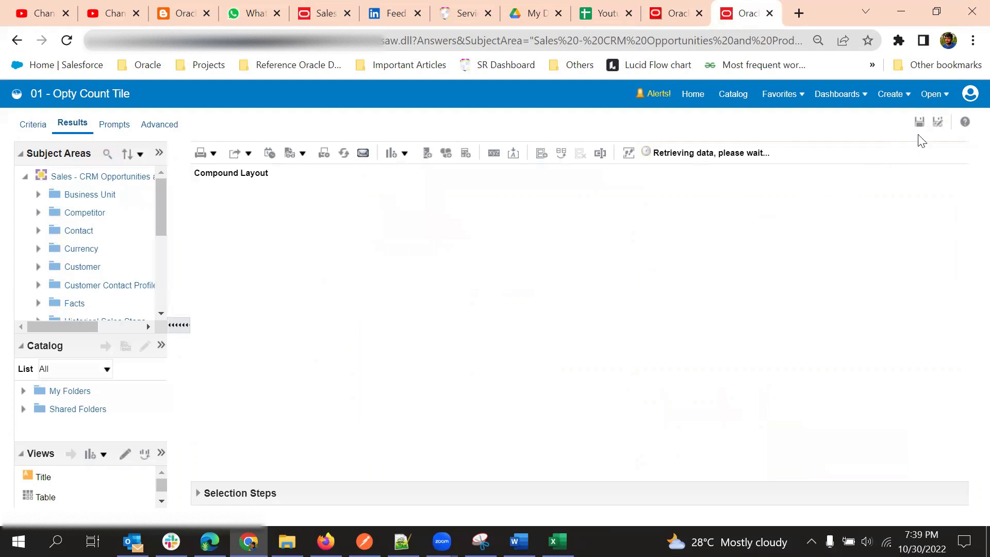
click(920, 123)
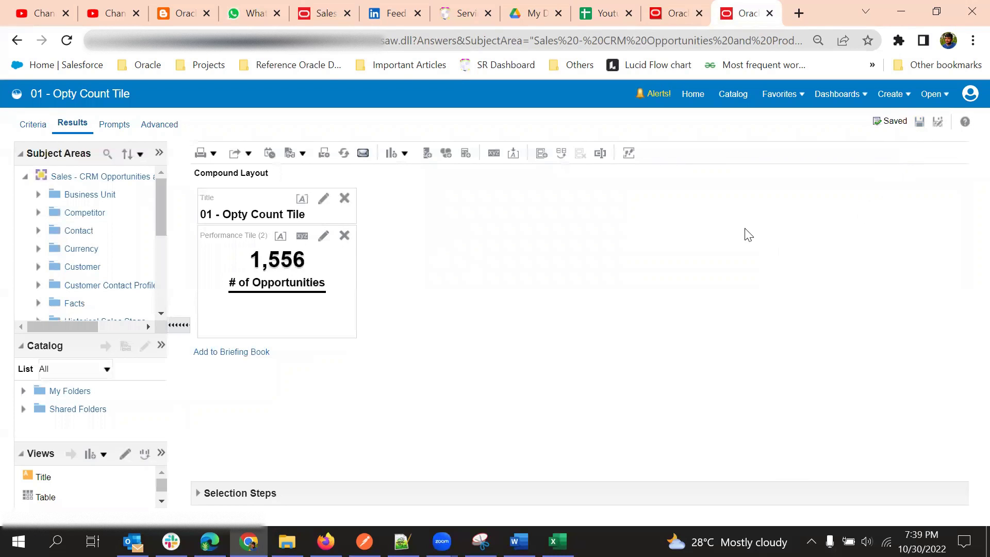
Step: Switch to the home page, reload the Sales Infolets by way of Service Infolets, and check the All Opportunities tile
click(663, 13)
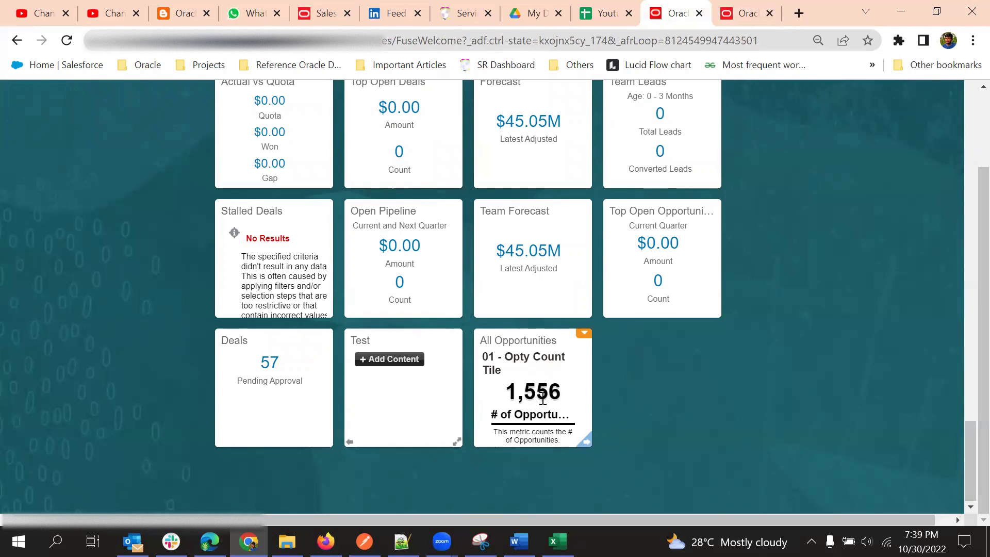
scroll(543, 397, up, 5)
click(319, 261)
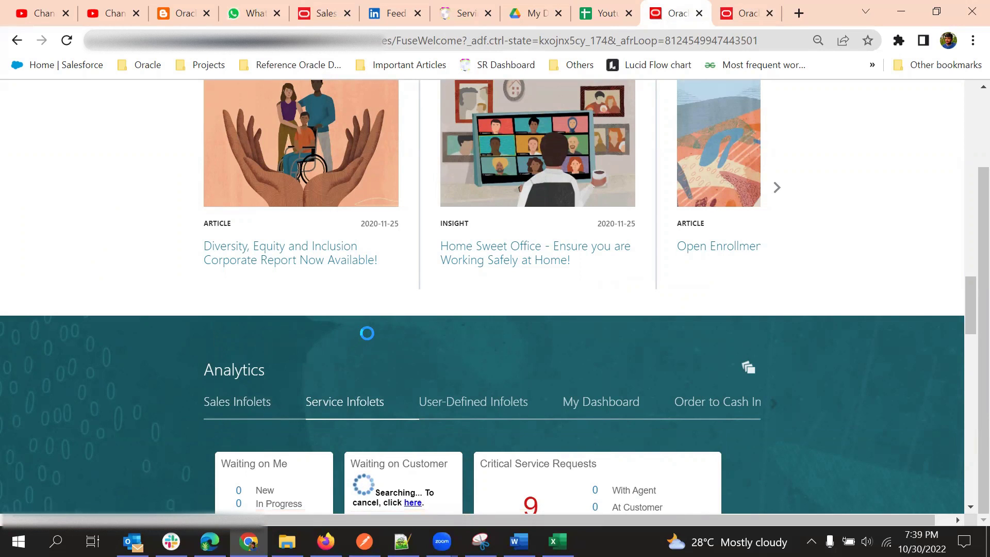
scroll(442, 315, down, 1)
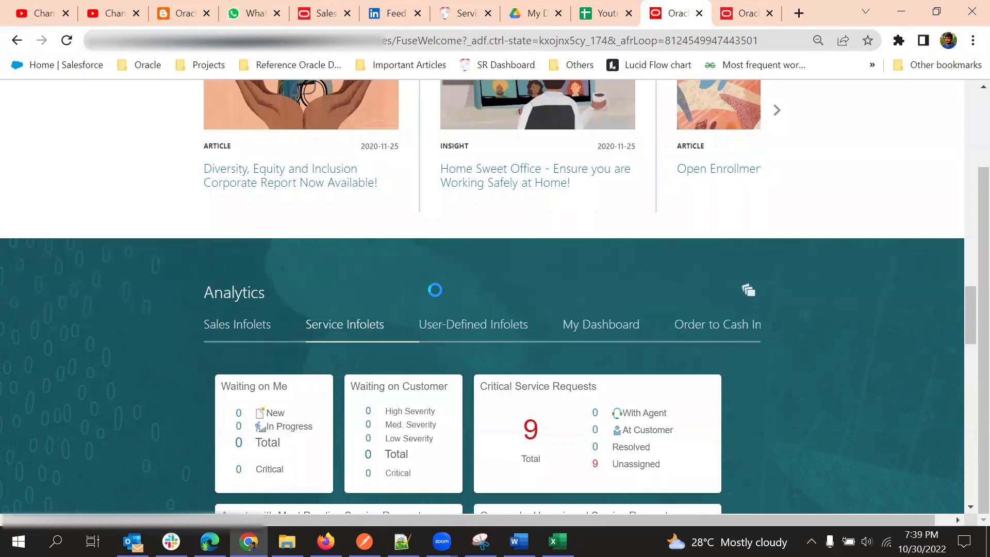
scroll(438, 260, down, 1)
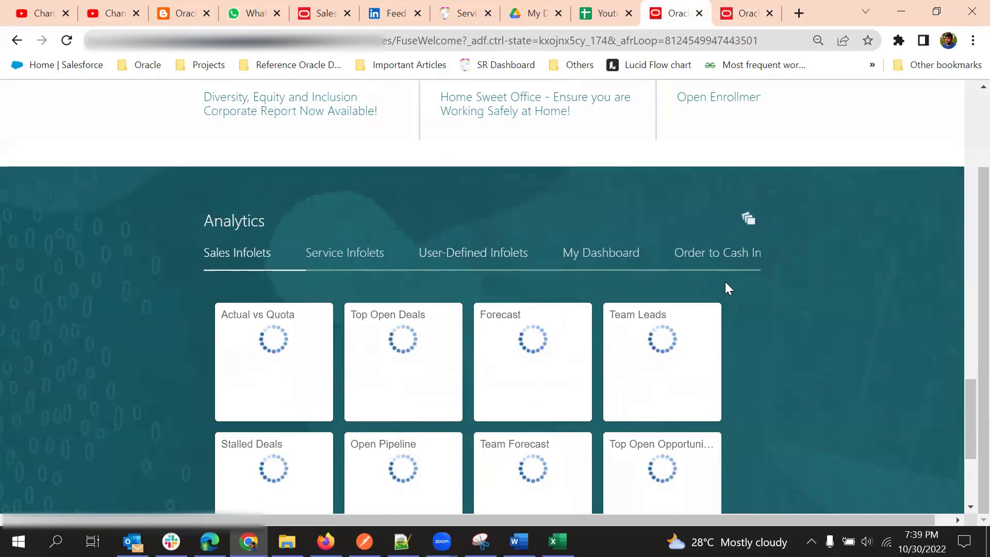
scroll(722, 304, down, 3)
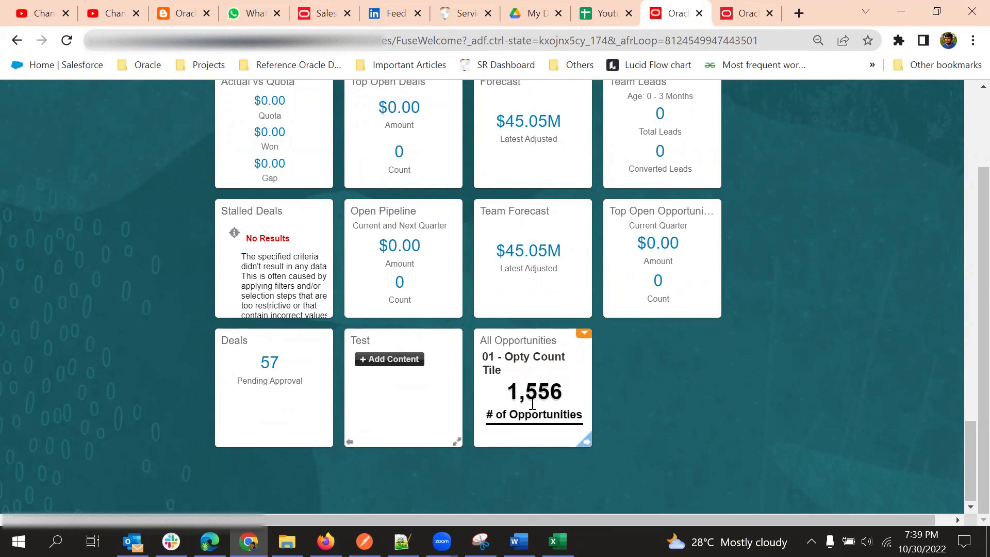
Step: Look through the All Opportunities infolet's back and expanded views and return to its front view
click(588, 446)
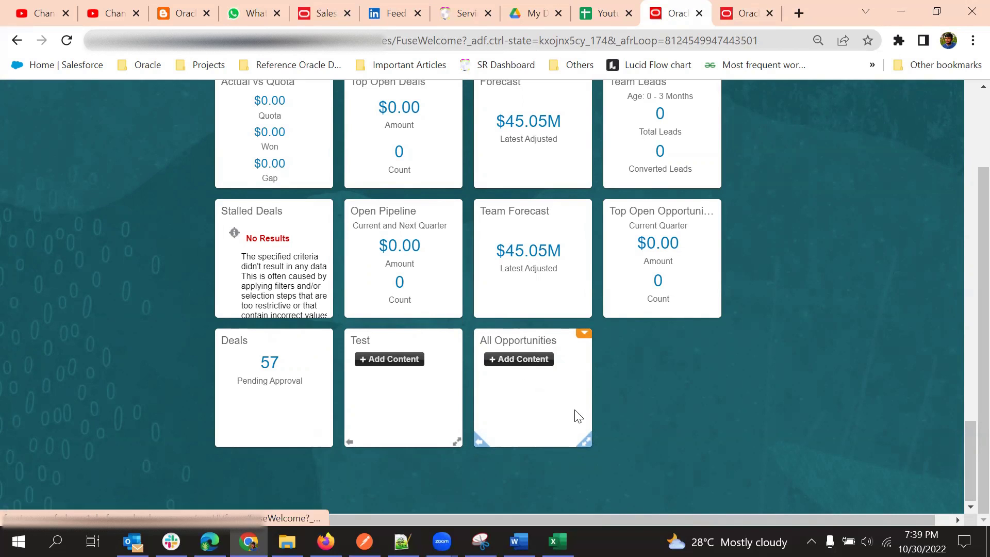
click(586, 442)
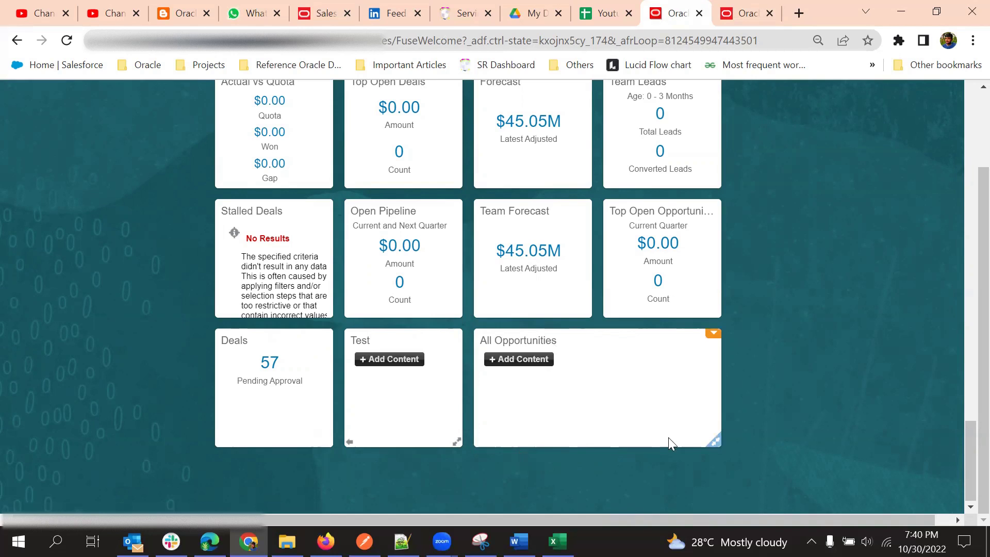
click(714, 441)
click(481, 441)
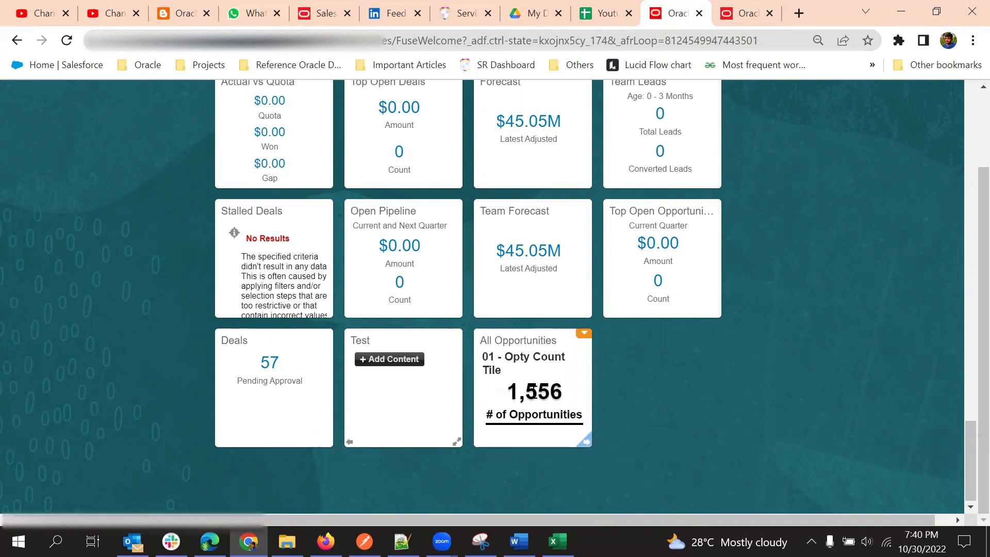
Step: Switch to the 01 - Opty Count Tile analysis and review the Interaction options in the # of Opportunities column properties
scroll(540, 384, up, 1)
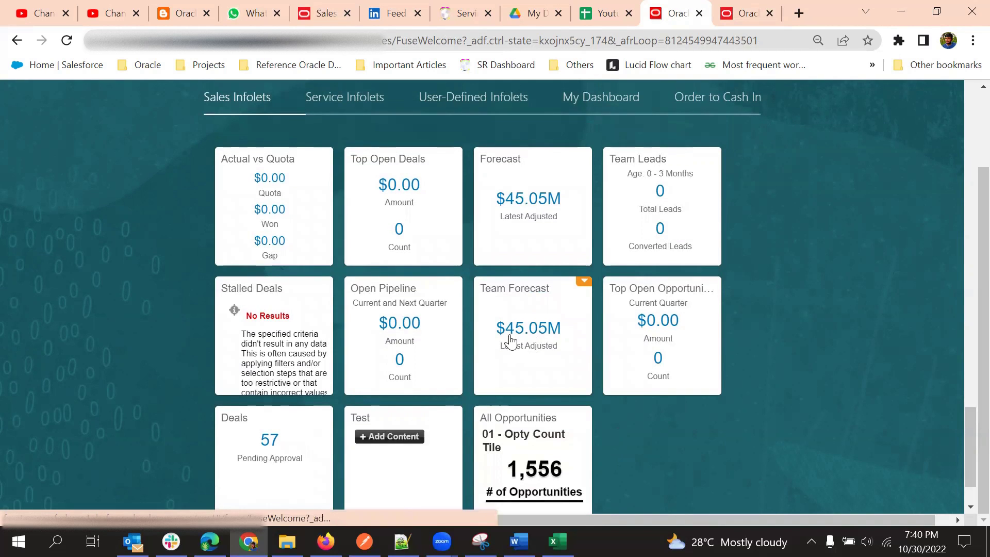
click(727, 16)
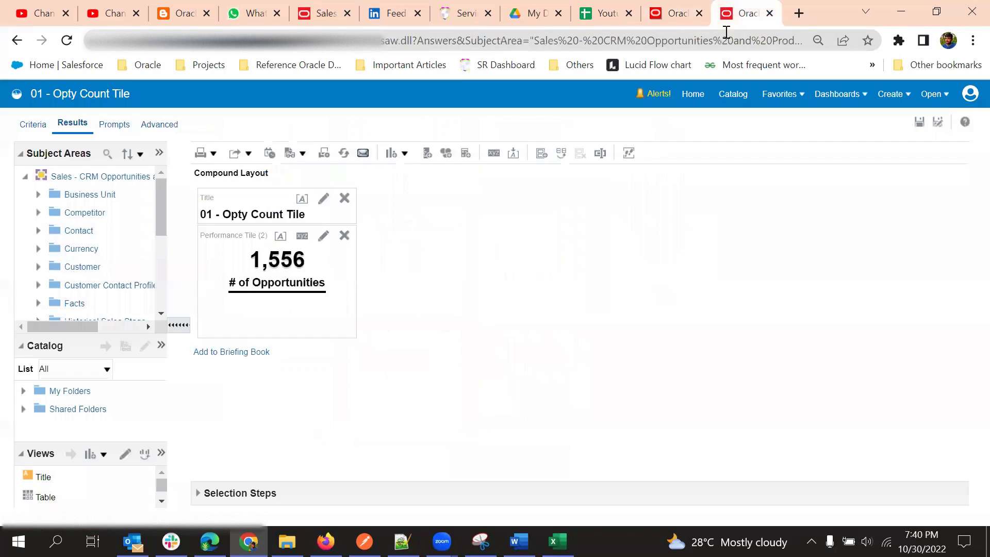
click(50, 129)
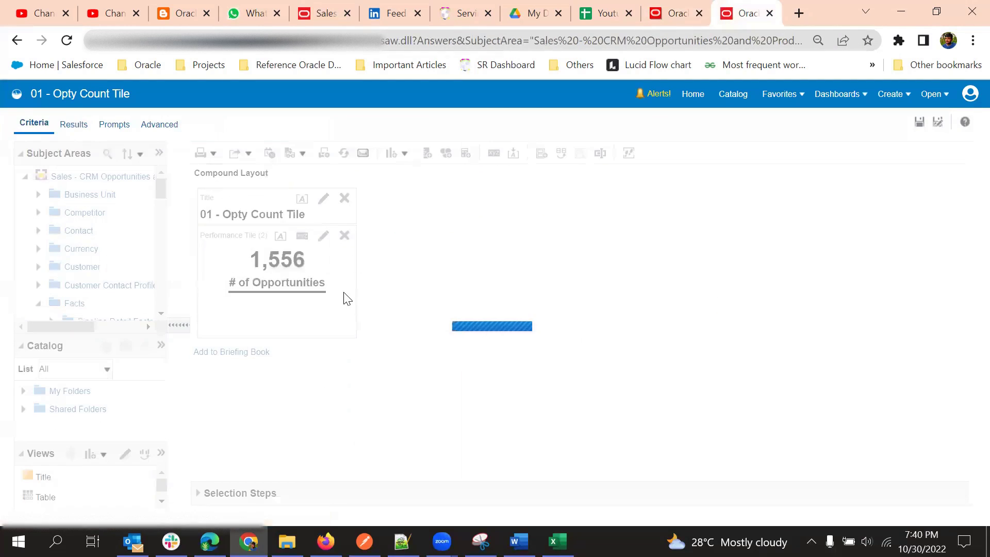
click(290, 231)
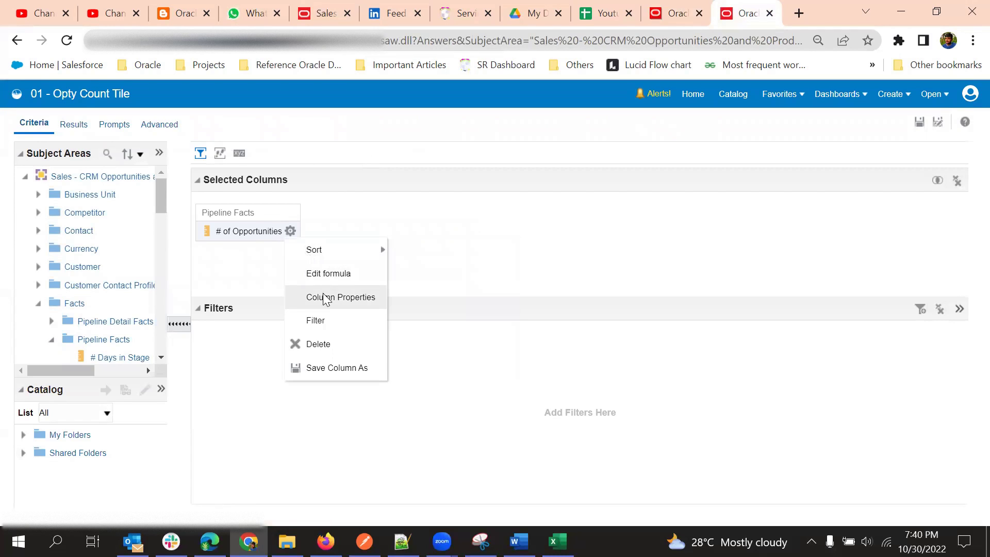
click(349, 296)
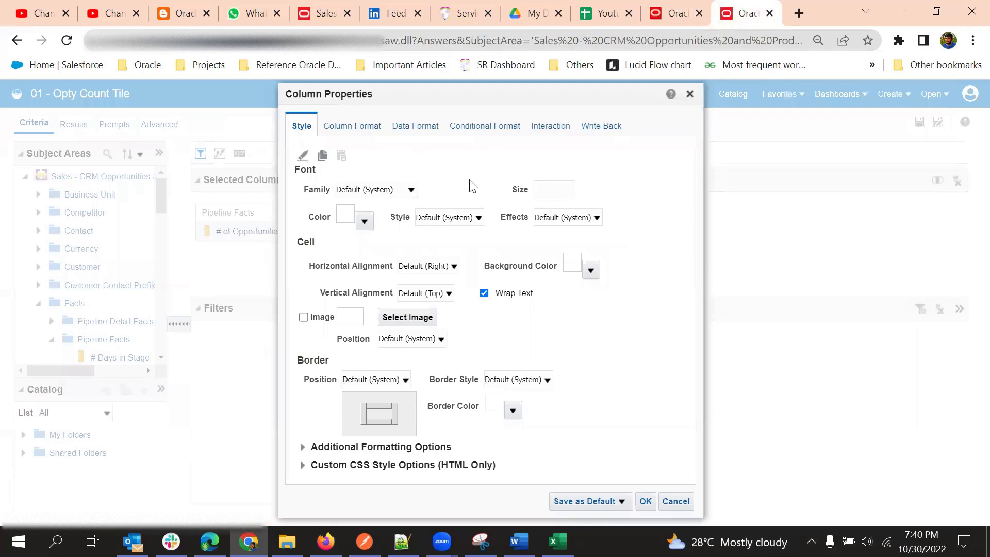
click(550, 126)
click(475, 229)
click(639, 197)
Step: Return to the home page and look over the All Opportunities infolet and the rest of the page
click(671, 13)
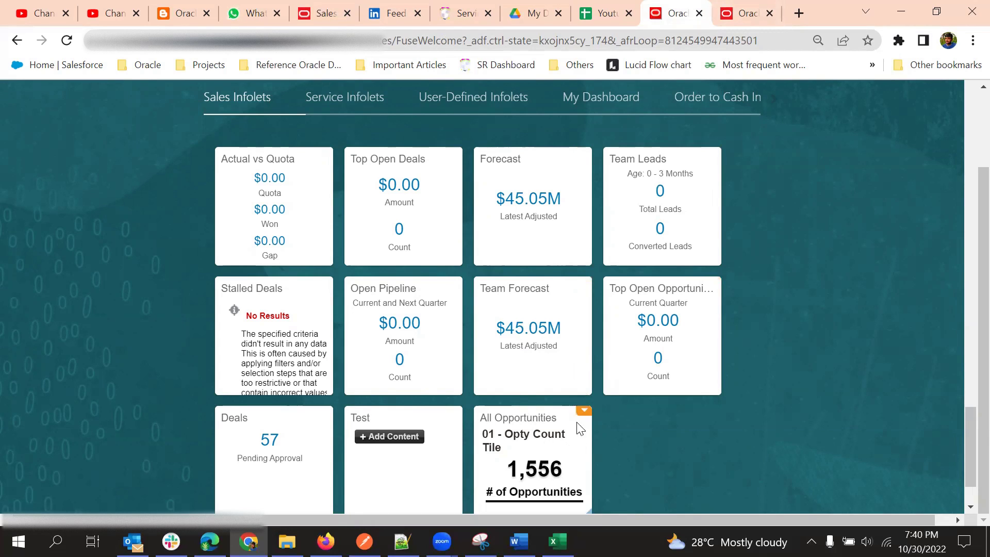
scroll(580, 429, down, 2)
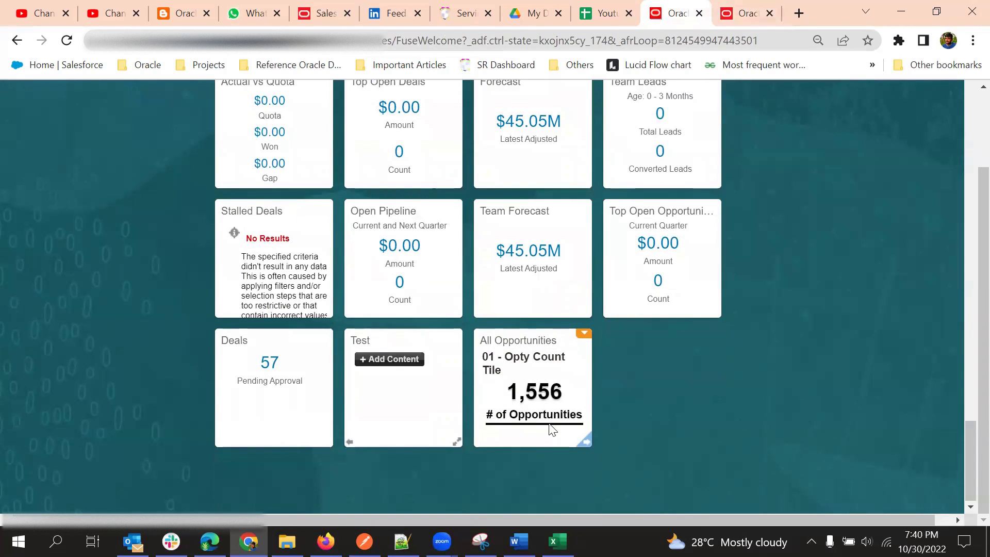
scroll(407, 283, up, 3)
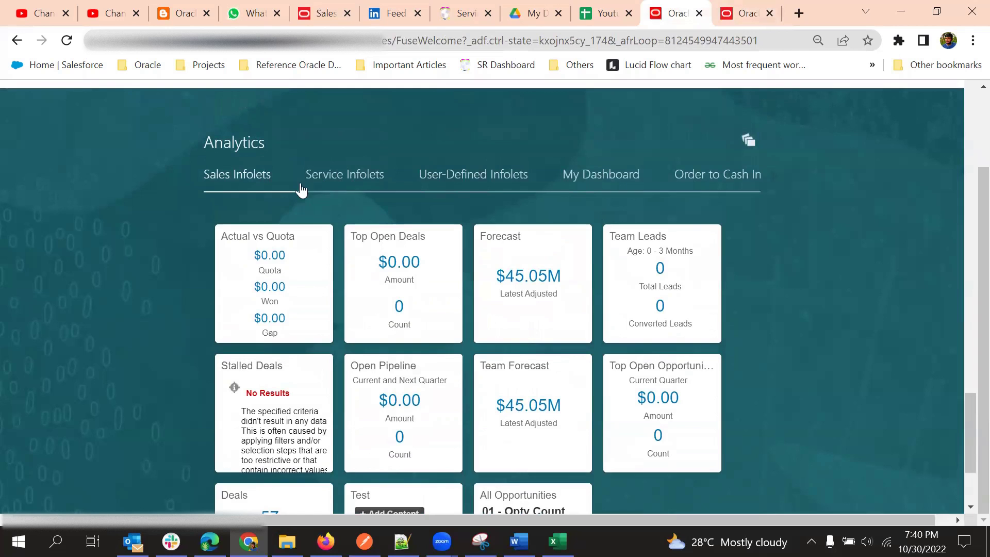
scroll(732, 279, up, 1)
scroll(705, 302, down, 10)
scroll(756, 257, up, 6)
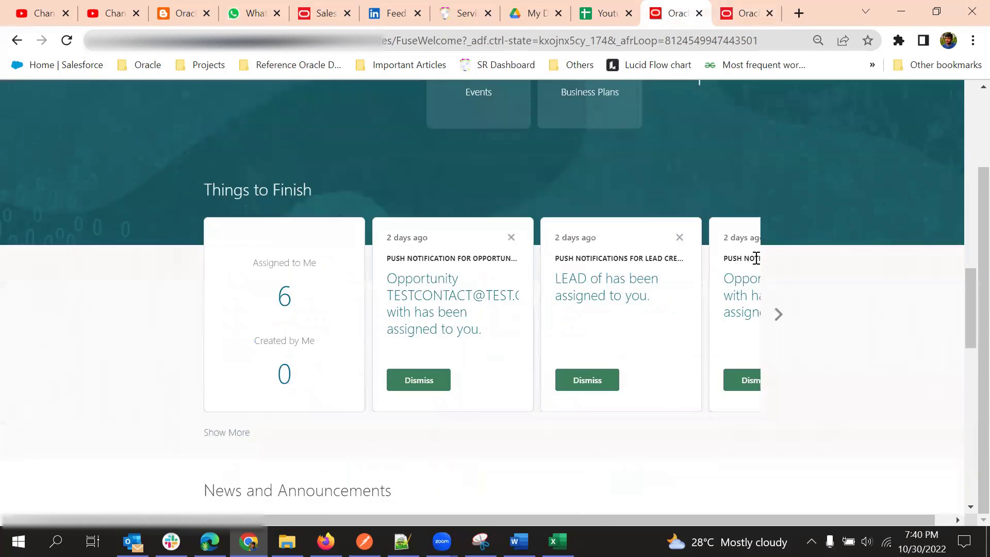
scroll(756, 258, up, 15)
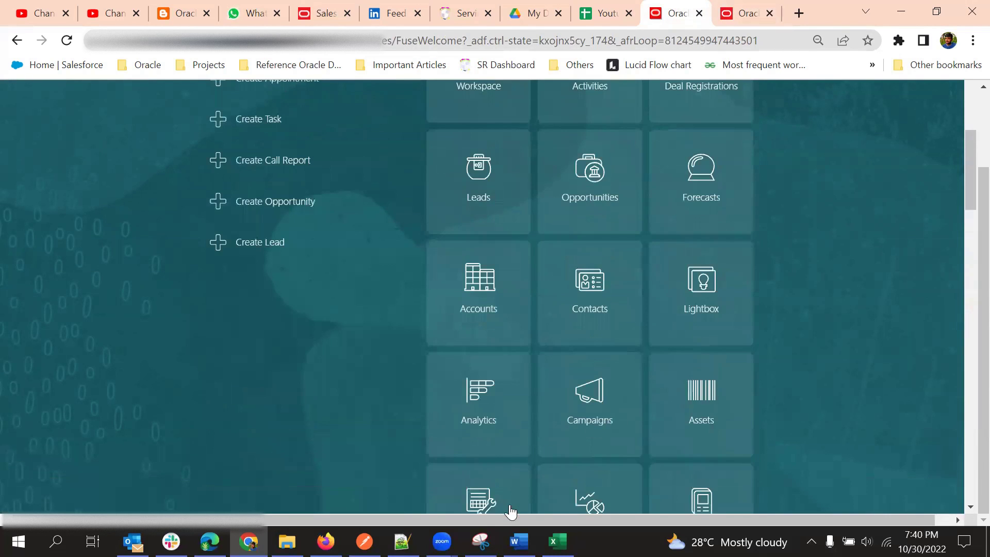